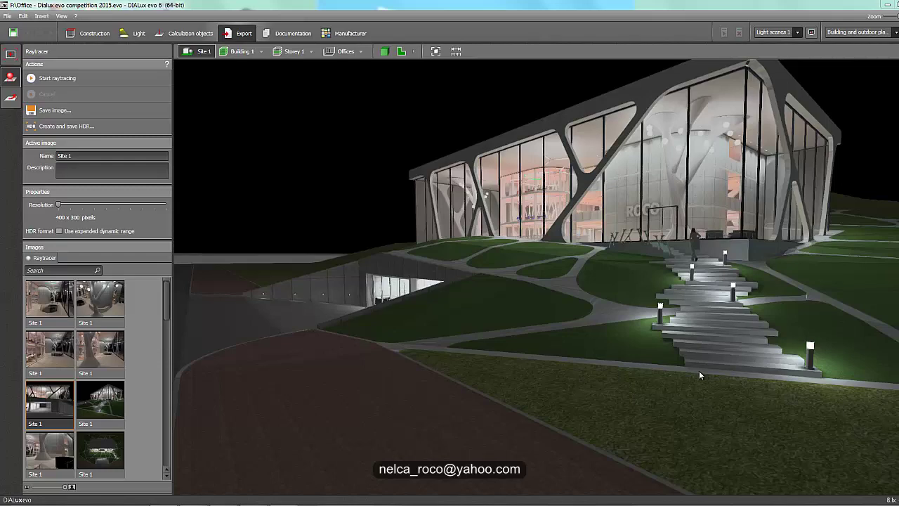
# - Look around the illuminated building exterior, front stairs and lower entrance in the night view
pyautogui.moveTo(347, 225); pyautogui.dragTo(407, 179, button='middle')
pyautogui.moveTo(405, 174); pyautogui.dragTo(426, 222, button='right')
pyautogui.moveTo(428, 224); pyautogui.dragTo(434, 228, button='middle')
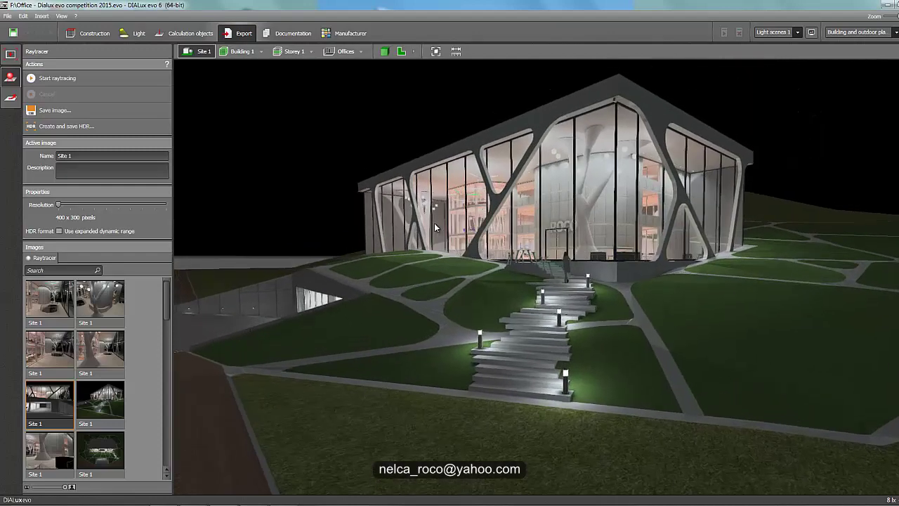
pyautogui.moveTo(350, 225); pyautogui.dragTo(356, 226, button='right')
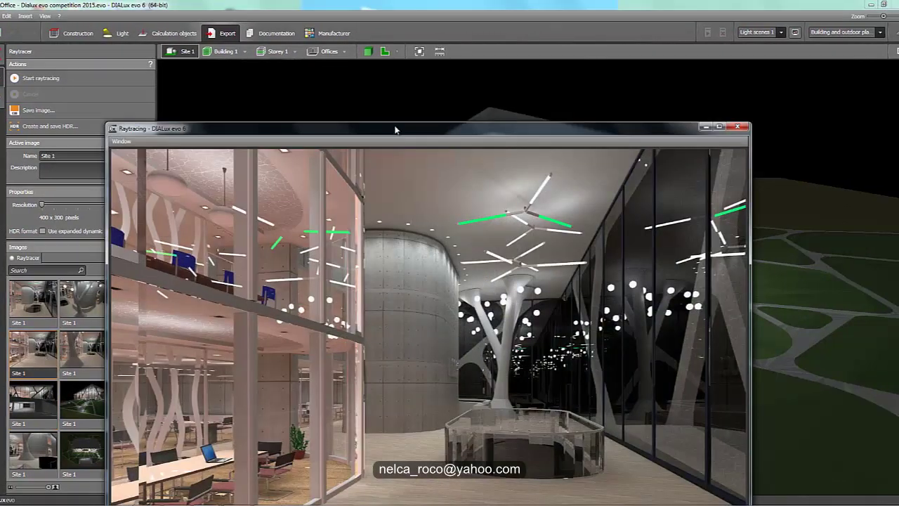
# - View the saved raytraced renderings of the front stairs exterior and the lobby's tree-like columns, closing each one
pyautogui.moveTo(396, 129); pyautogui.dragTo(462, 61)
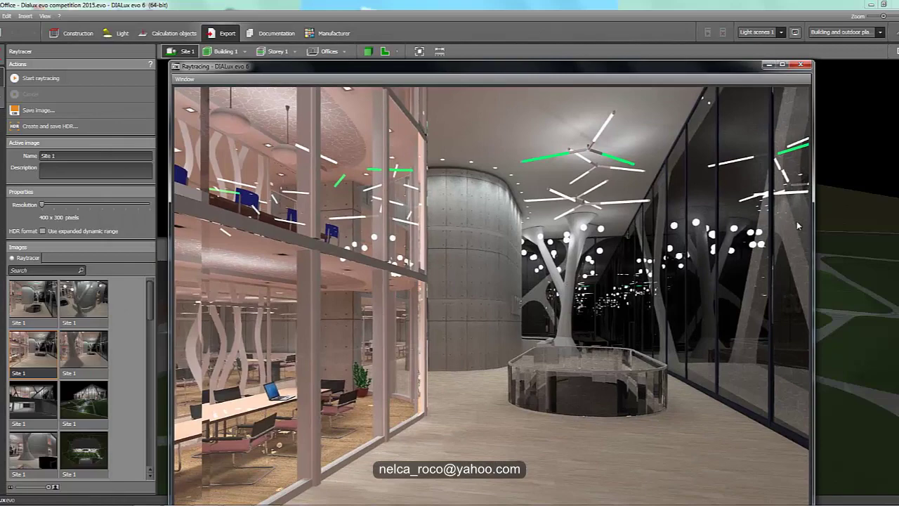
pyautogui.doubleClick(86, 400)
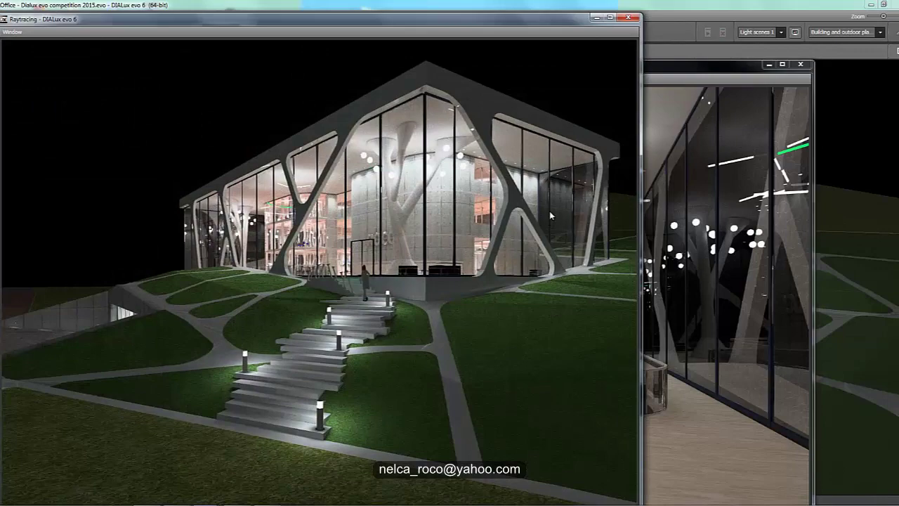
pyautogui.click(628, 17)
pyautogui.scroll(1, 151, 340)
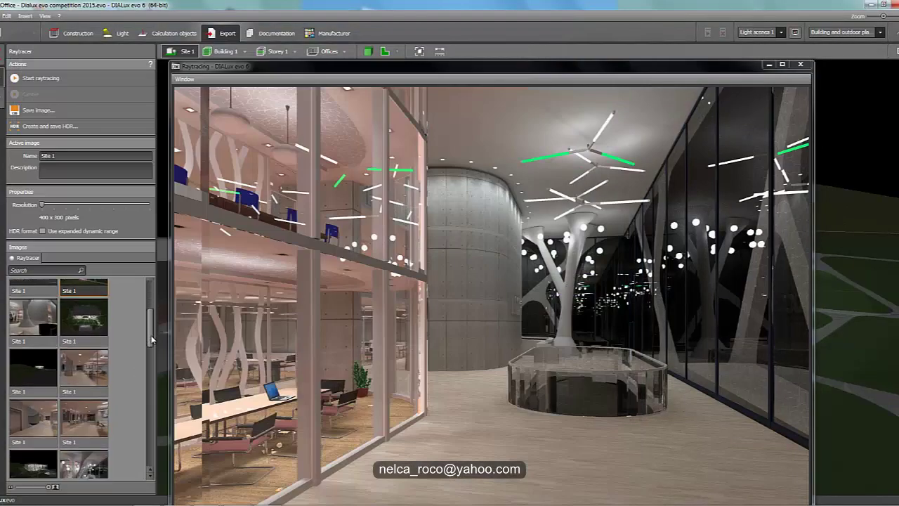
pyautogui.scroll(-1, 151, 340)
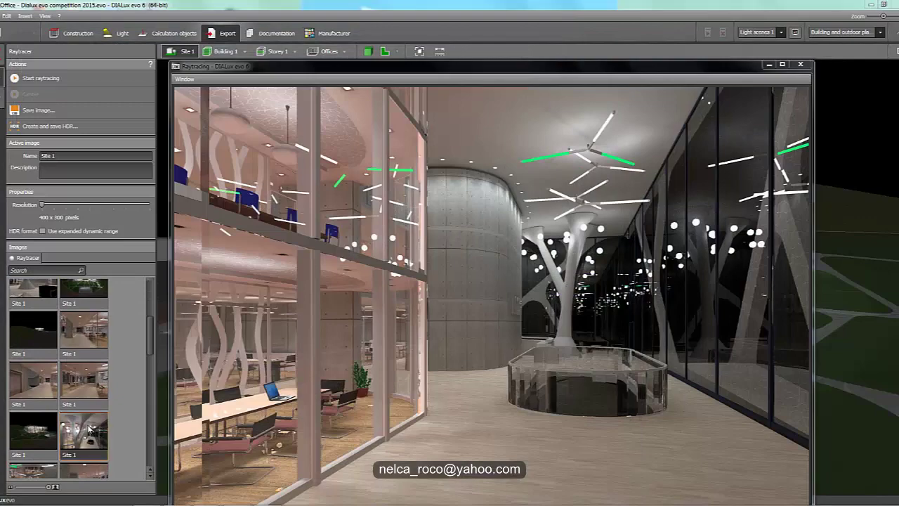
pyautogui.doubleClick(90, 429)
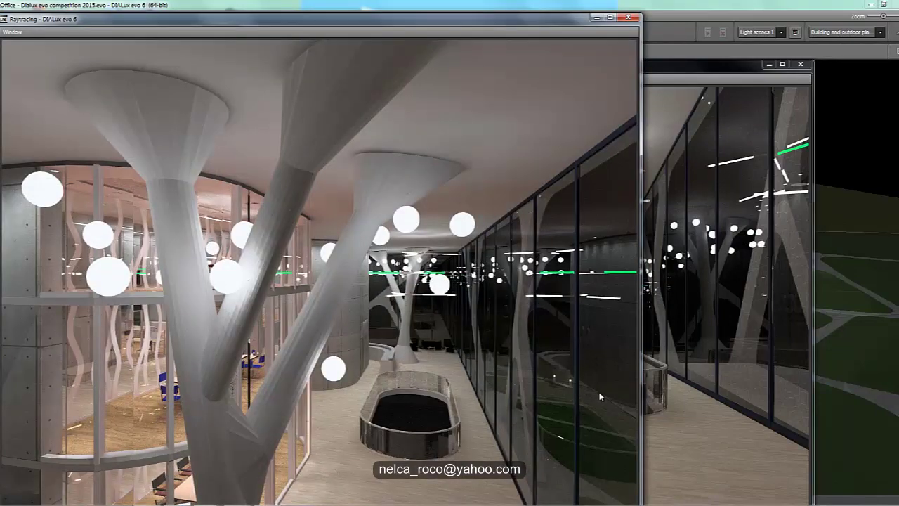
pyautogui.click(628, 17)
# - View the saved raytraced renderings of the concrete-clad atrium and the meeting room with the laptop, closing each one
pyautogui.scroll(2, 169, 351)
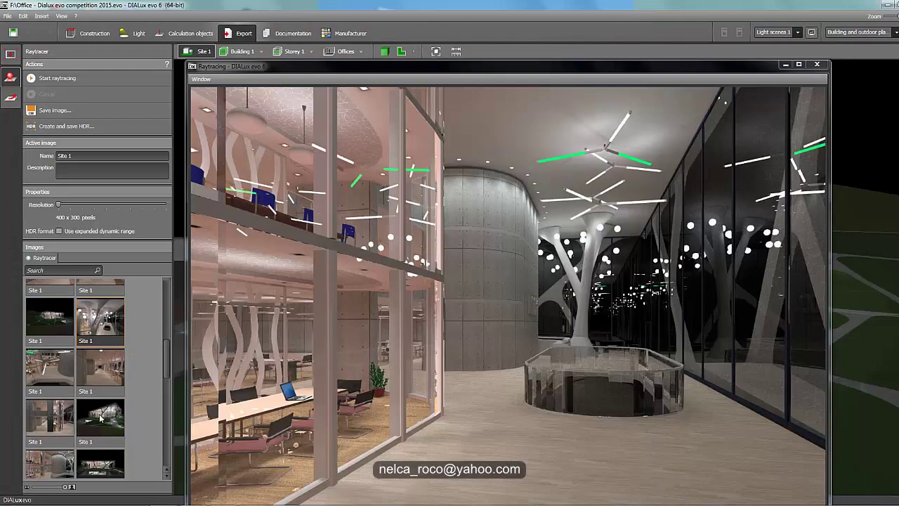
pyautogui.scroll(-1, 60, 477)
pyautogui.doubleClick(60, 476)
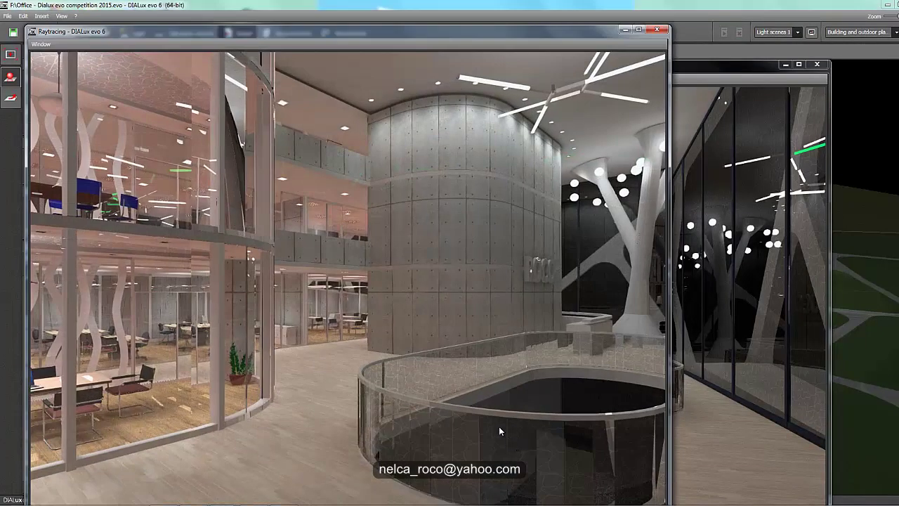
pyautogui.moveTo(524, 37); pyautogui.dragTo(541, 26)
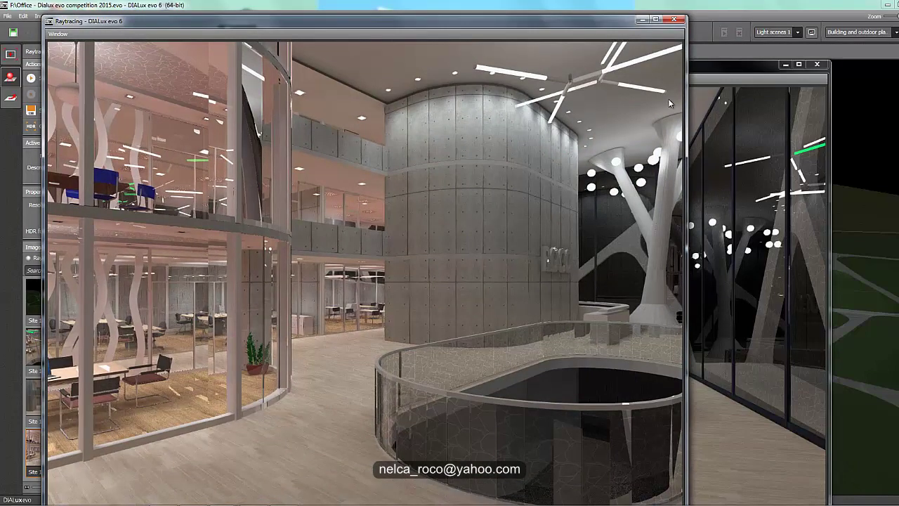
pyautogui.click(676, 20)
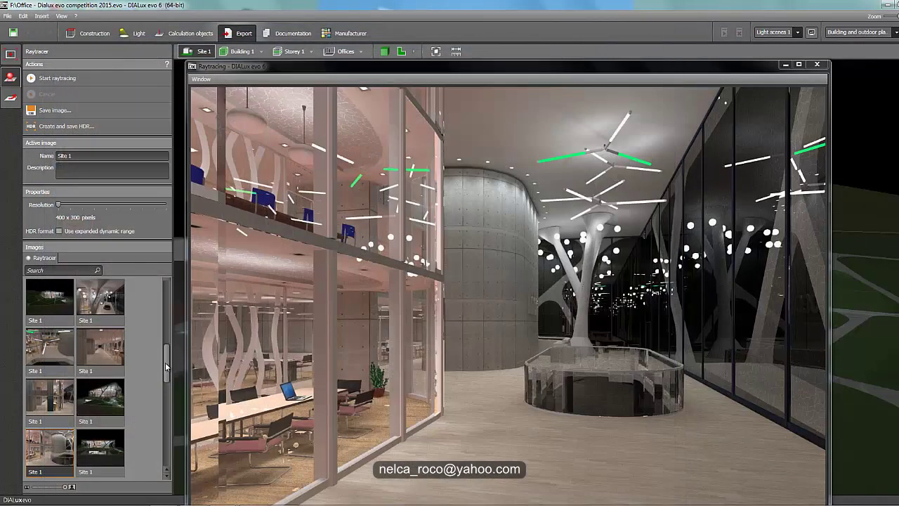
pyautogui.moveTo(165, 363); pyautogui.dragTo(168, 401)
pyautogui.doubleClick(109, 395)
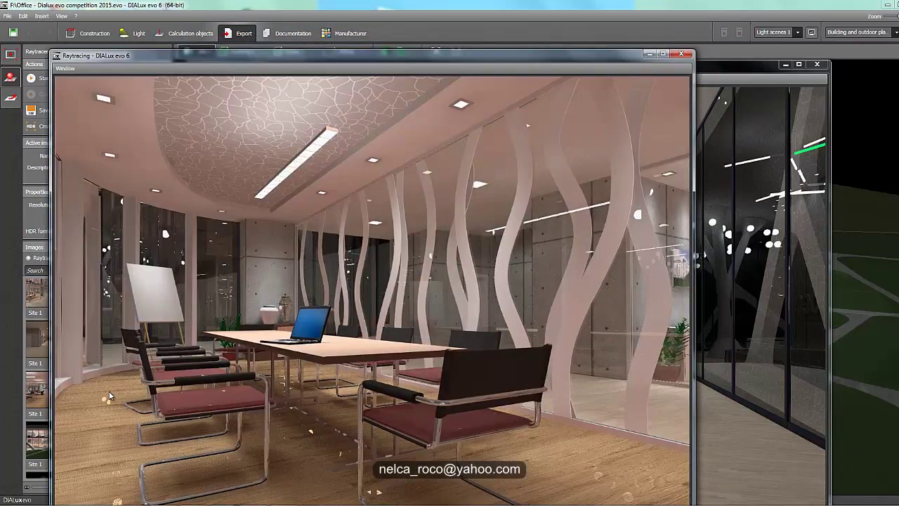
pyautogui.click(681, 54)
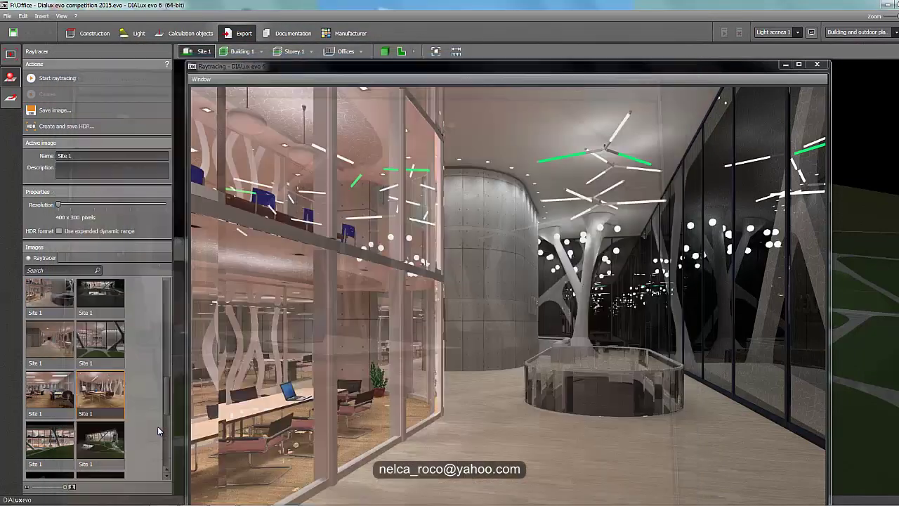
# - View the saved rendering of the building's glazed corner and close all open raytracing windows
pyautogui.moveTo(167, 410); pyautogui.dragTo(169, 439)
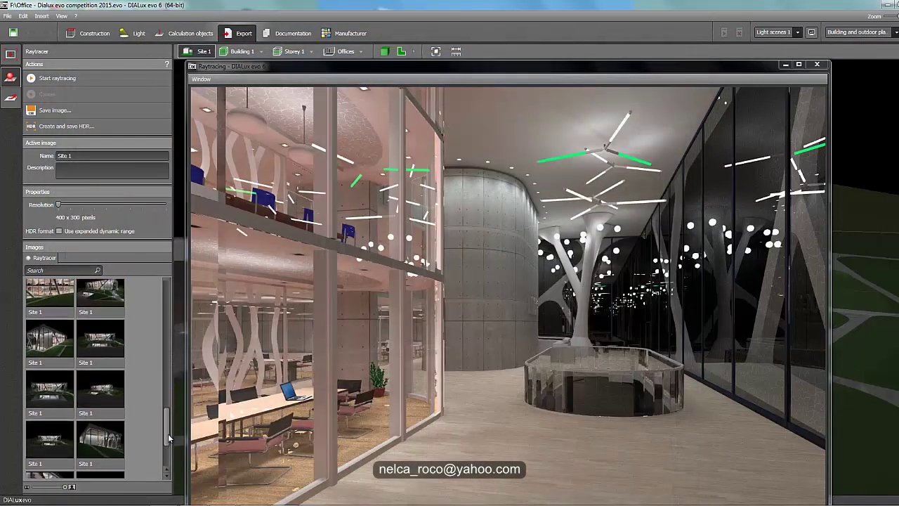
pyautogui.doubleClick(112, 451)
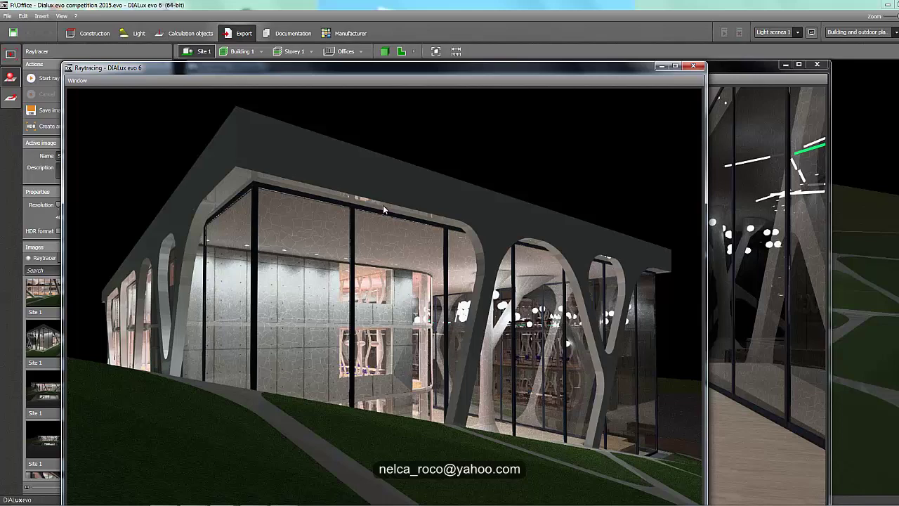
pyautogui.click(692, 68)
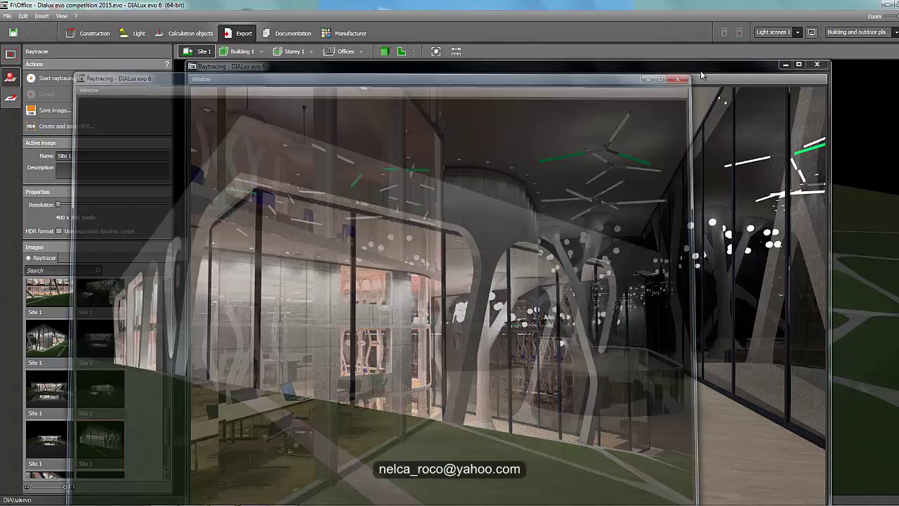
pyautogui.click(816, 65)
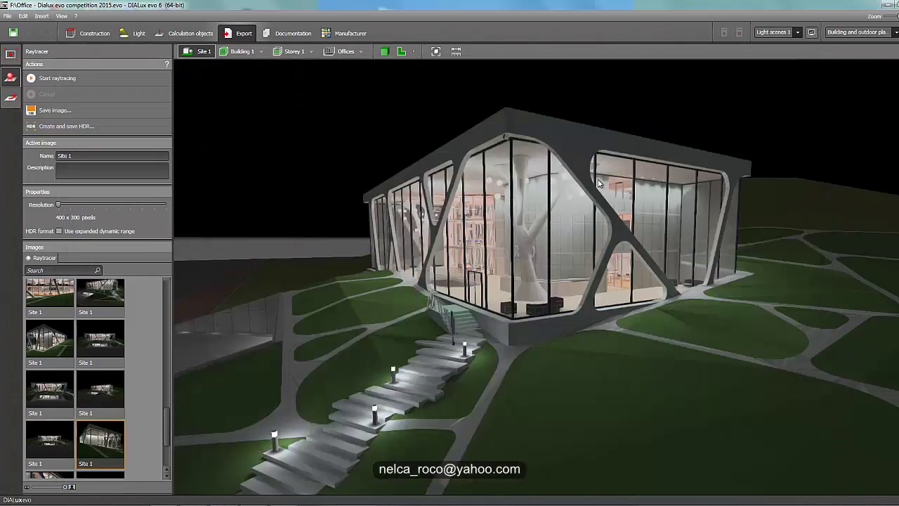
# - Examine the lit building from the front corner, the stairs and the lower entrance side of the site
pyautogui.moveTo(430, 204); pyautogui.dragTo(380, 175, button='right')
pyautogui.scroll(3, 425, 193)
pyautogui.scroll(-5, 421, 183)
pyautogui.scroll(3, 380, 175)
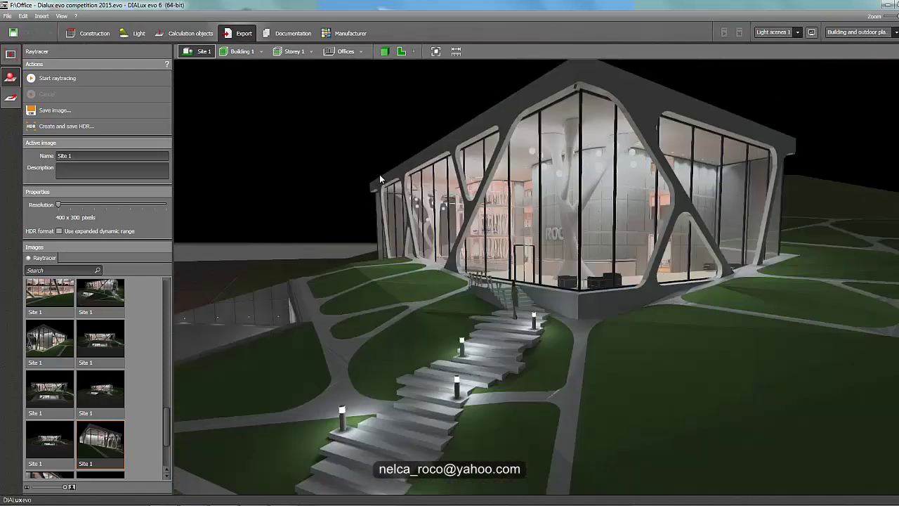
pyautogui.moveTo(371, 184)
pyautogui.mouseDown()
pyautogui.moveTo(383, 183)
pyautogui.moveTo(364, 179)
pyautogui.mouseUp()
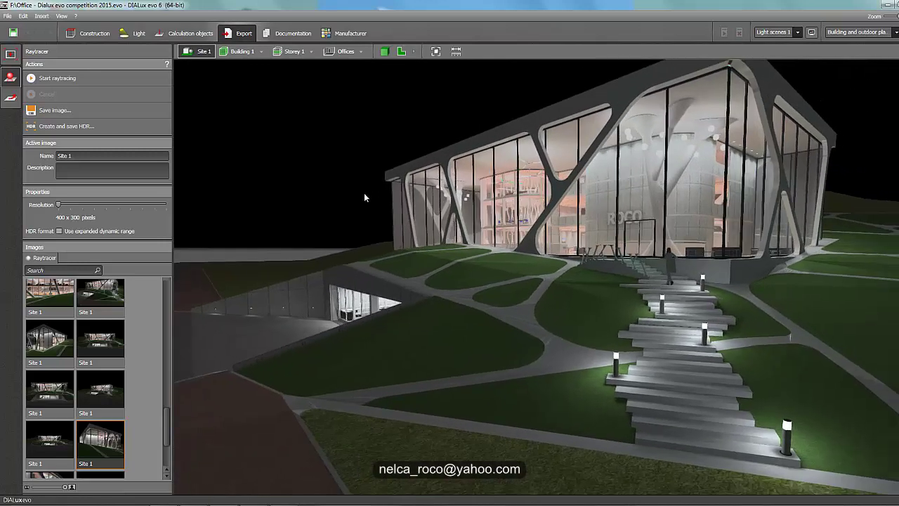
pyautogui.moveTo(363, 202); pyautogui.dragTo(345, 207, button='right')
pyautogui.moveTo(344, 208); pyautogui.dragTo(609, 271)
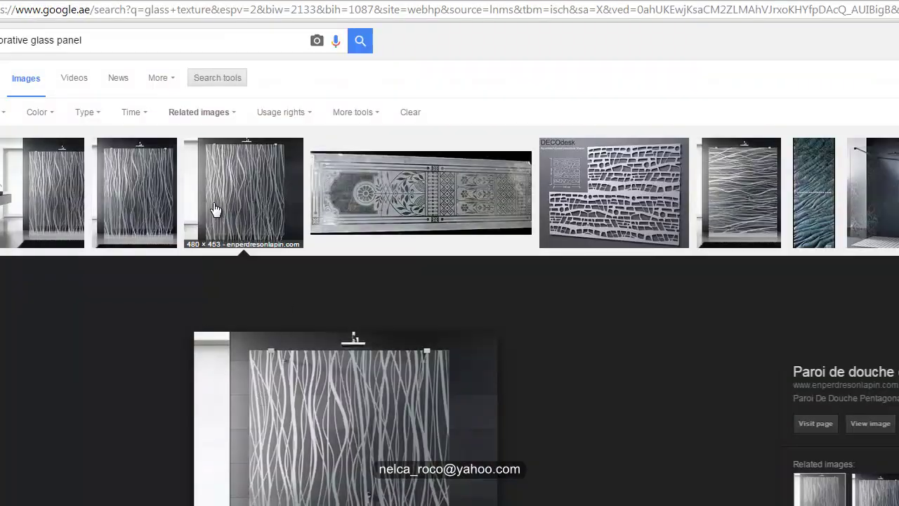
# - Switch to the browser and compare the shower panel photos with vertical wavy lines in the decorative glass panel results
pyautogui.click(231, 200)
pyautogui.click(136, 199)
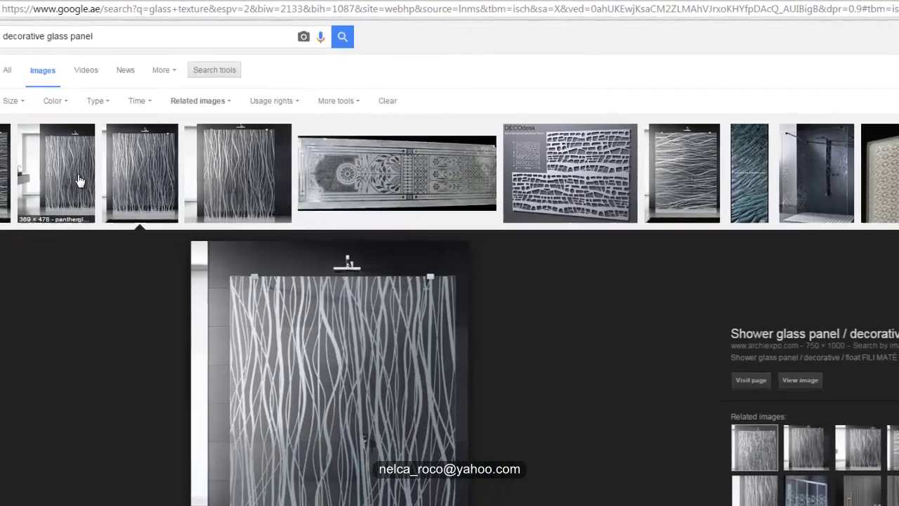
pyautogui.click(28, 200)
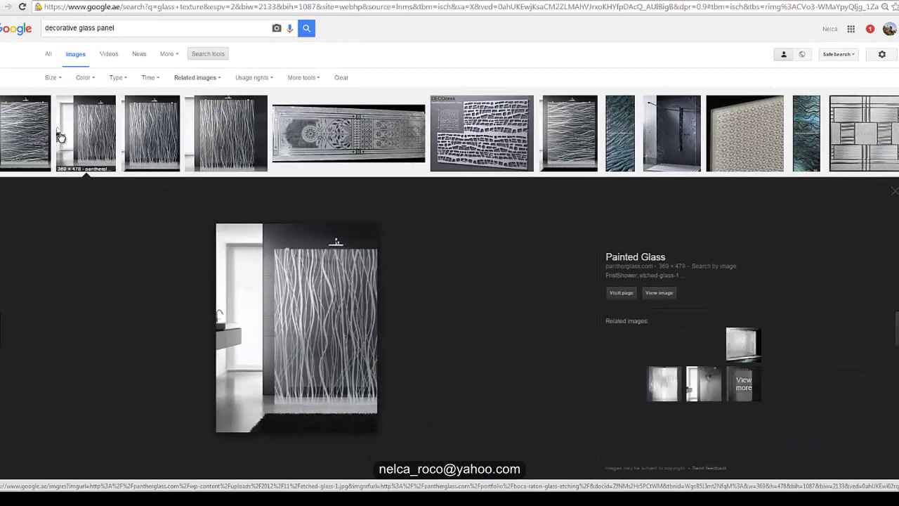
pyautogui.click(36, 137)
pyautogui.click(95, 139)
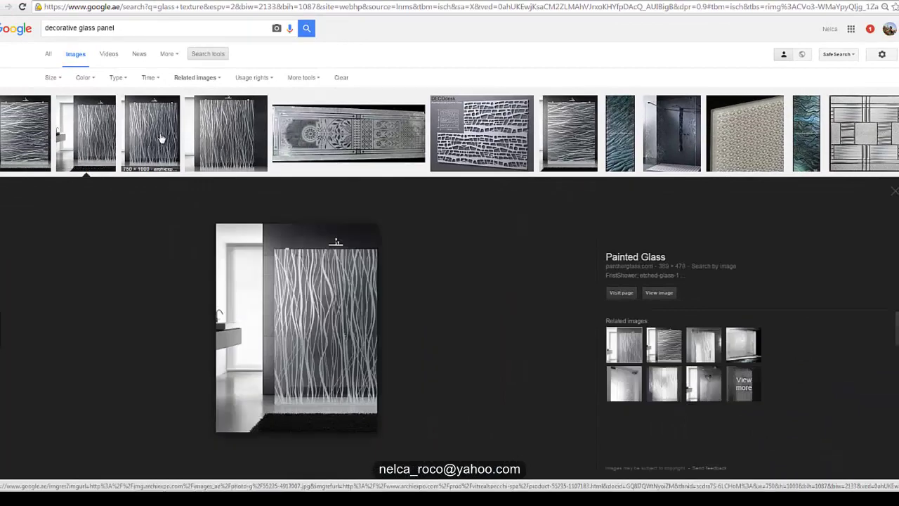
pyautogui.click(151, 137)
pyautogui.click(215, 140)
# - Examine the wavy-patterned glass partitions inside the building and compare them with the decorative glass reference photo
pyautogui.scroll(-1, 279, 210)
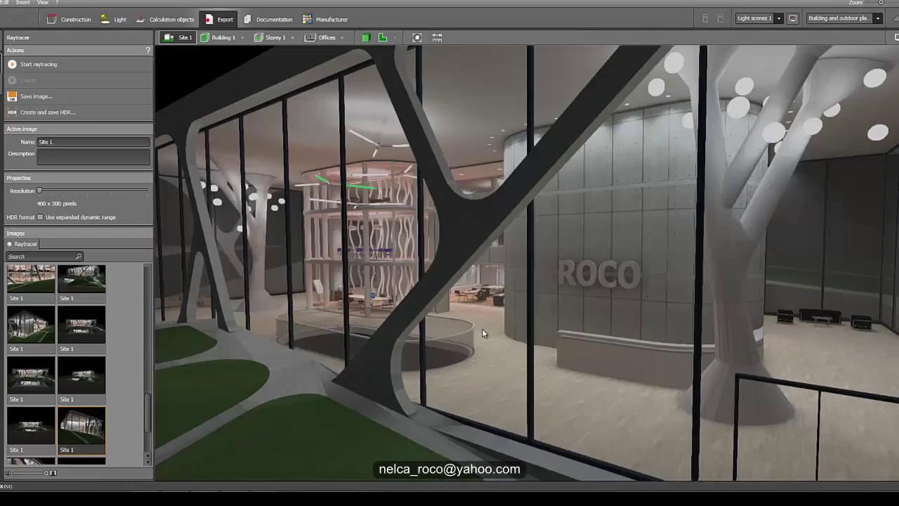
pyautogui.scroll(-3, 316, 230)
pyautogui.moveTo(316, 231); pyautogui.dragTo(372, 242, button='right')
pyautogui.scroll(2, 485, 229)
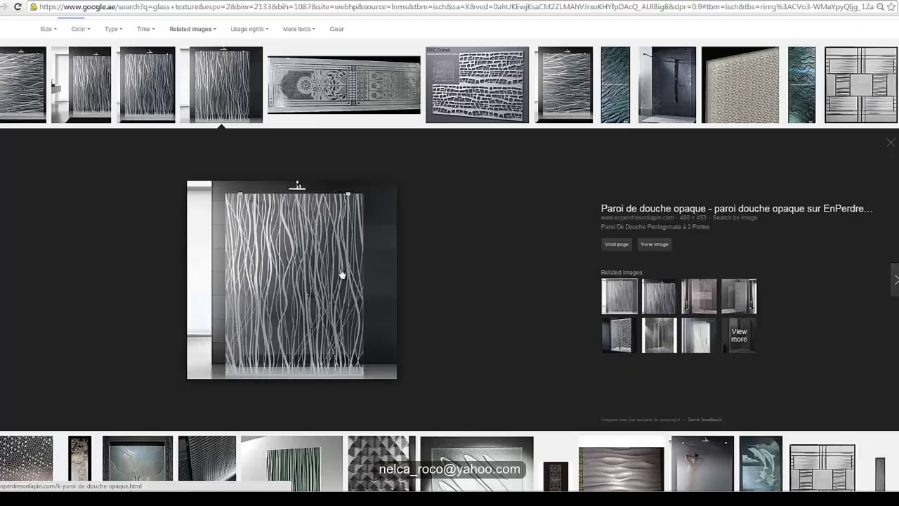
pyautogui.scroll(-3, 370, 316)
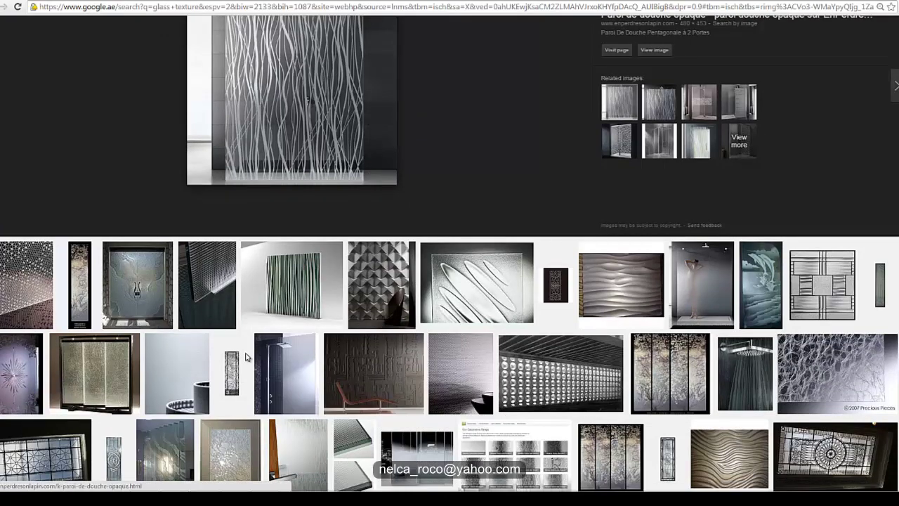
pyautogui.scroll(2, 281, 321)
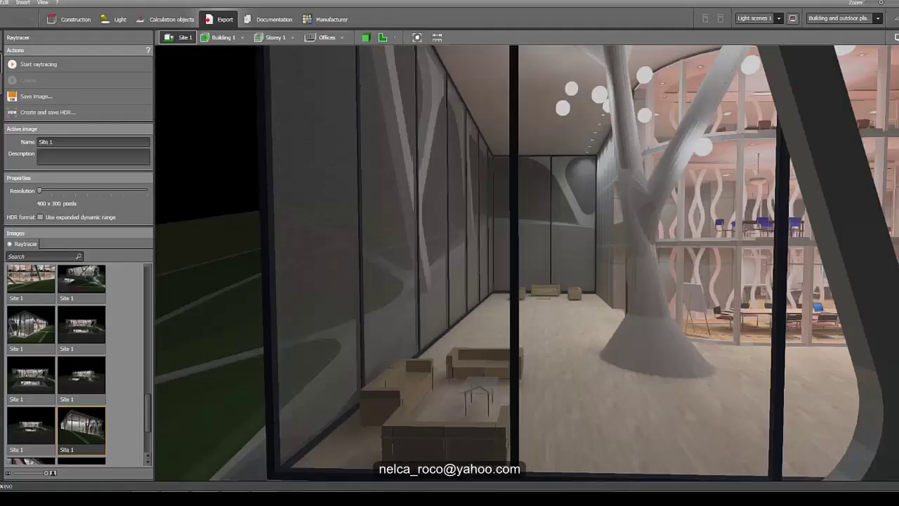
pyautogui.moveTo(225, 178)
pyautogui.mouseDown(button='right')
pyautogui.moveTo(213, 174)
pyautogui.moveTo(225, 177)
pyautogui.mouseUp(button='right')
pyautogui.moveTo(355, 215); pyautogui.dragTo(415, 256, button='middle')
pyautogui.moveTo(338, 211); pyautogui.dragTo(413, 277, button='right')
pyautogui.scroll(-4, 330, 225)
pyautogui.moveTo(544, 300); pyautogui.dragTo(533, 301, button='right')
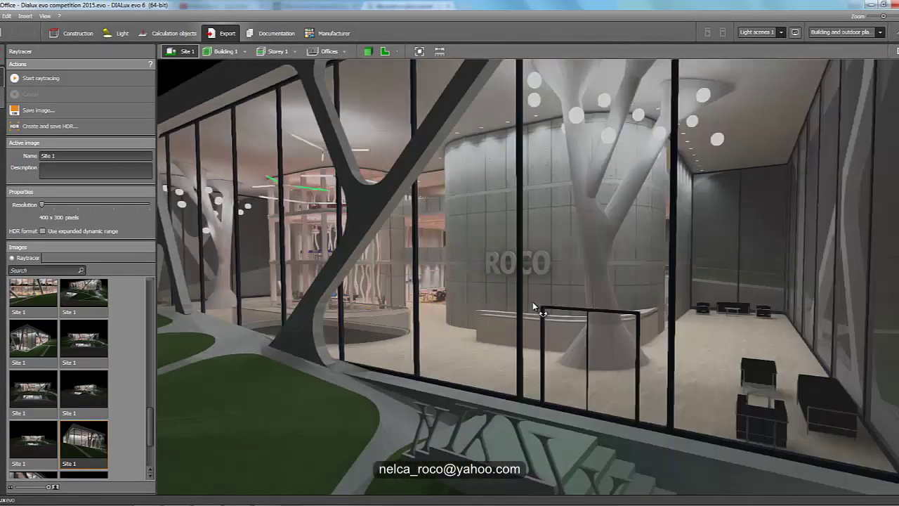
# - Open the first Offices room, inspect its plain glass partition walls, and switch to Construction mode
pyautogui.click(343, 51)
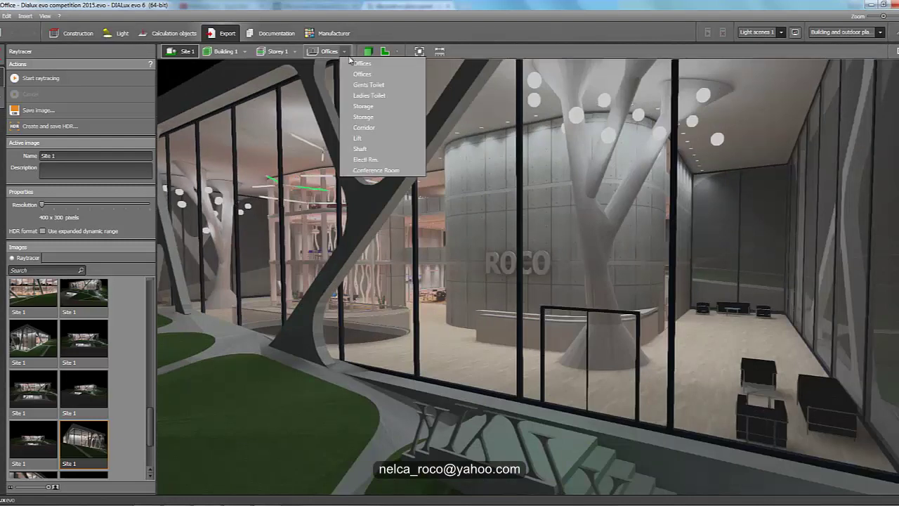
pyautogui.click(360, 65)
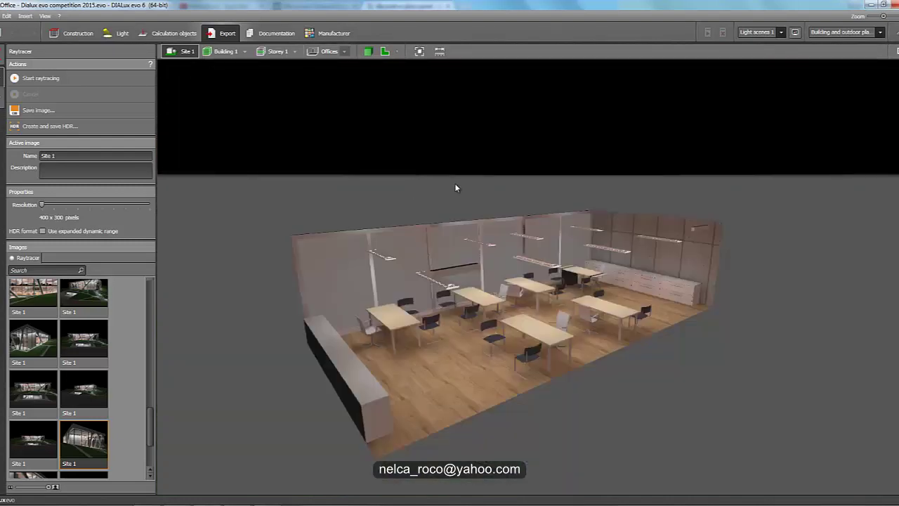
pyautogui.moveTo(260, 247); pyautogui.dragTo(331, 246, button='right')
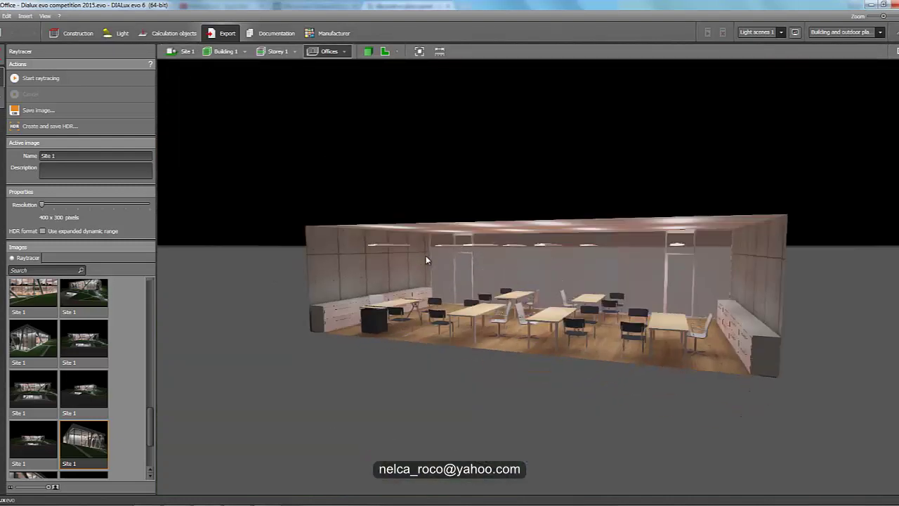
pyautogui.scroll(5, 427, 257)
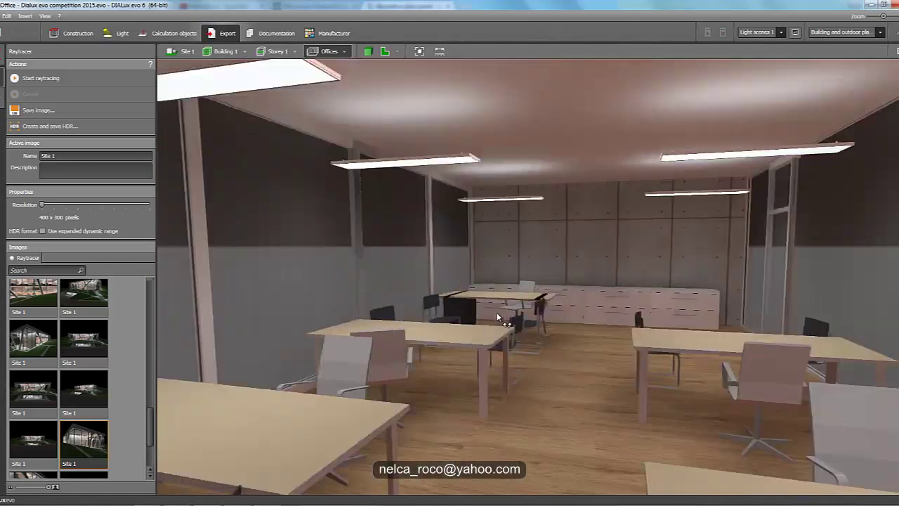
pyautogui.moveTo(638, 336); pyautogui.dragTo(608, 338, button='right')
pyautogui.moveTo(574, 315); pyautogui.dragTo(828, 312, button='middle')
pyautogui.moveTo(339, 254); pyautogui.dragTo(755, 271, button='middle')
pyautogui.moveTo(645, 272); pyautogui.dragTo(565, 285, button='right')
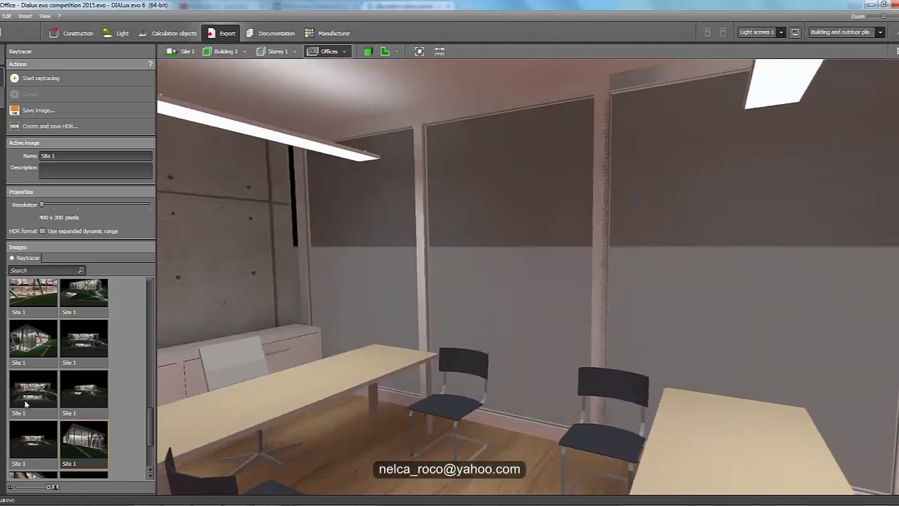
pyautogui.click(76, 33)
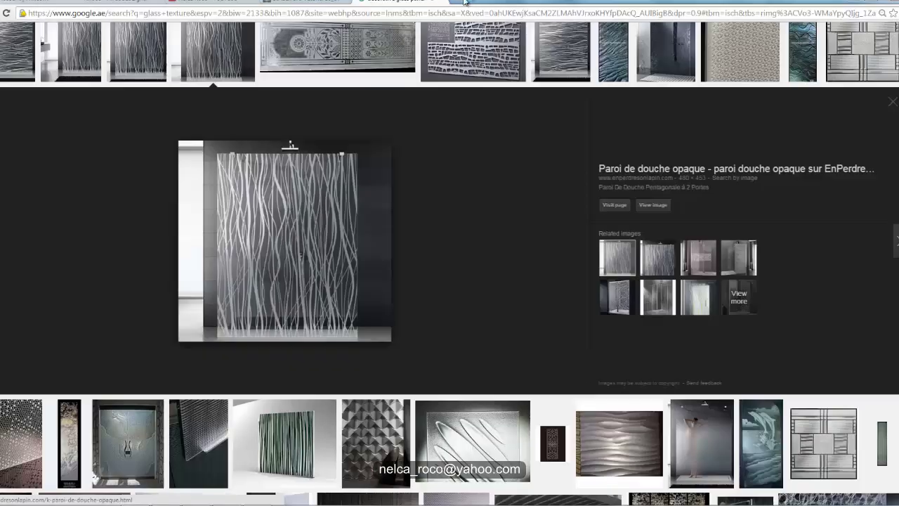
# - Search the web for "vertical lines" and browse the image results for a pattern
pyautogui.click(463, 2)
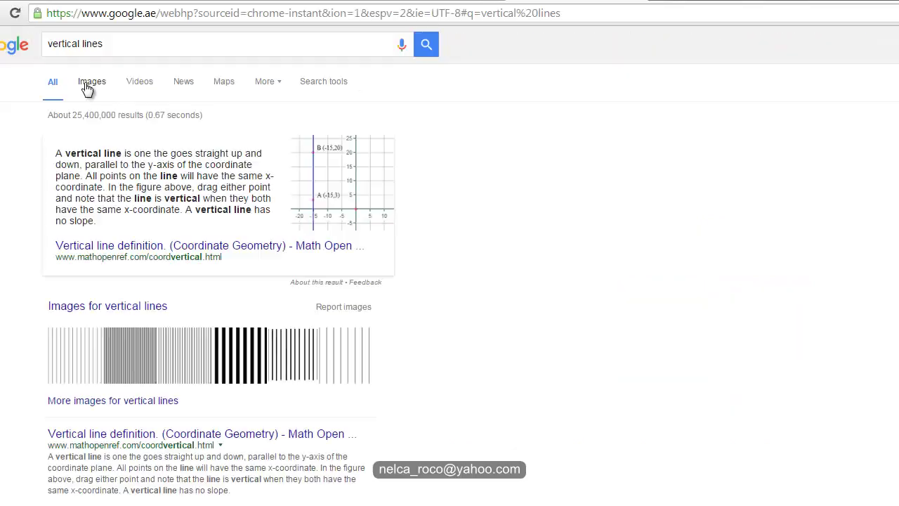
pyautogui.click(90, 82)
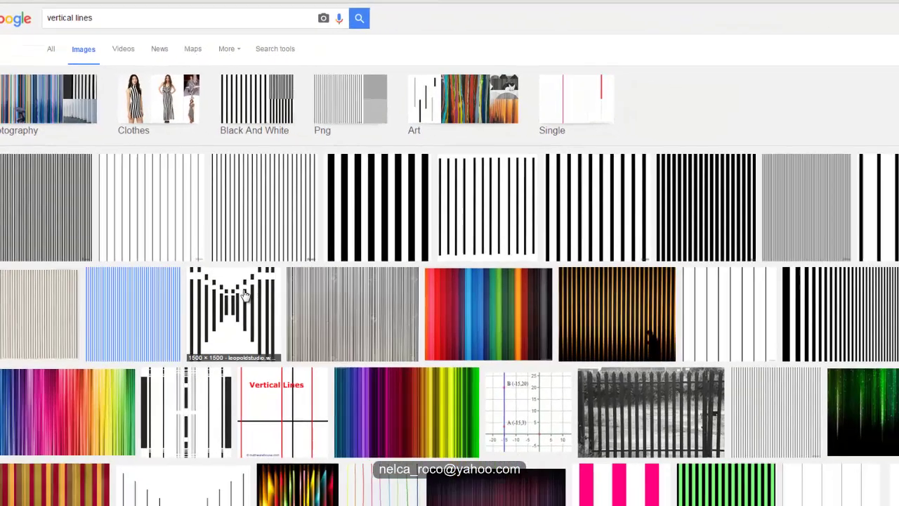
pyautogui.scroll(-3, 259, 359)
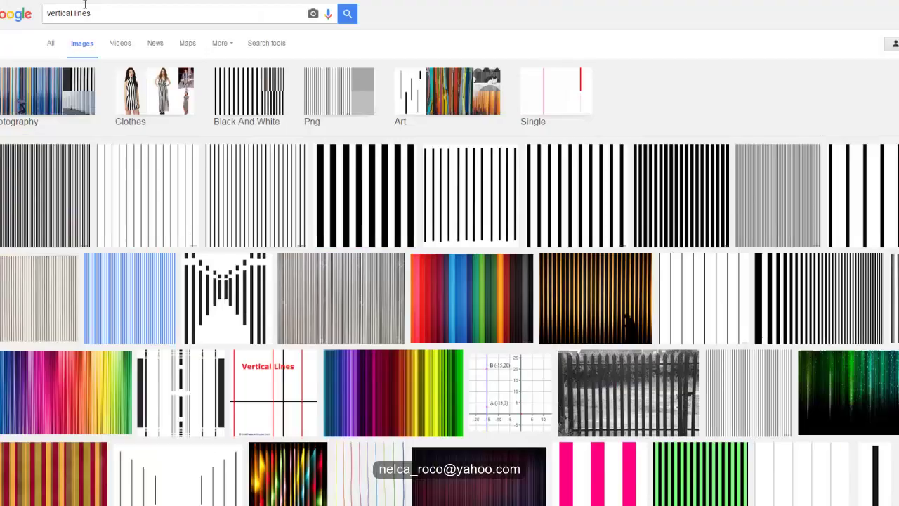
# - Refine the image search to "vertical curve lines texture" and download the wavy black-and-white stripe image as "curve line.jpg"
pyautogui.write('circ')
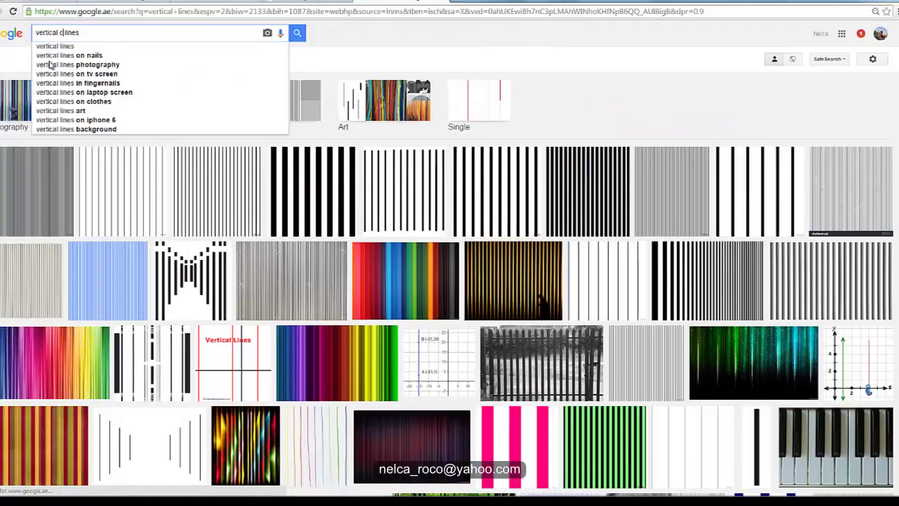
pyautogui.press('BackSpace')
pyautogui.press('BackSpace')
pyautogui.press('BackSpace')
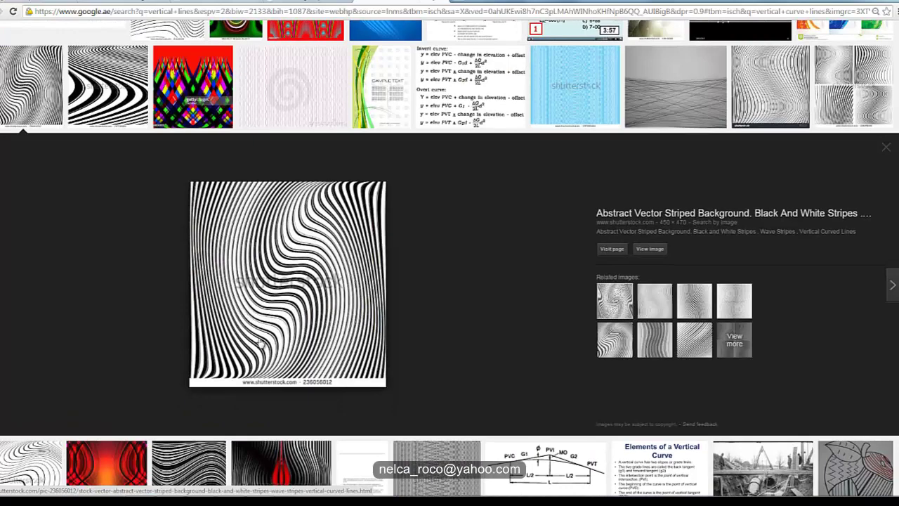
pyautogui.scroll(-4, 329, 335)
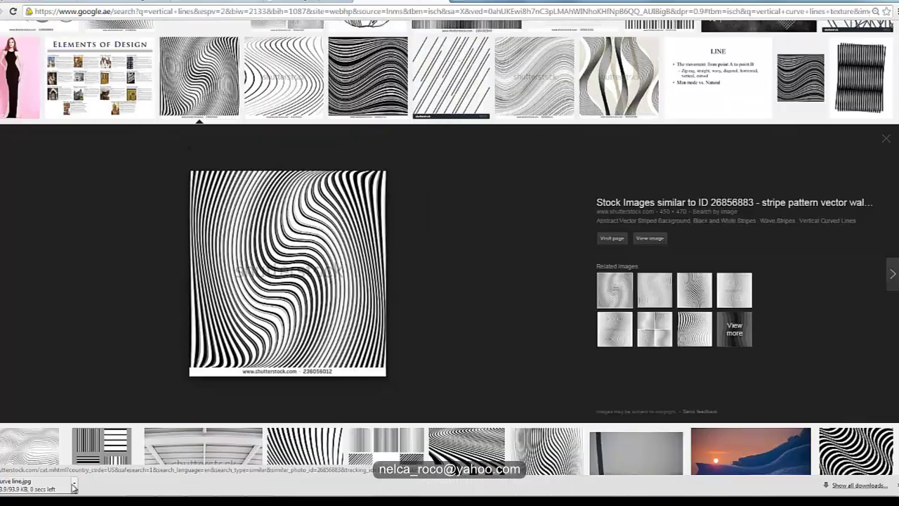
# - Show the downloaded "curve line" image in its folder and open it in Microsoft Office Picture Manager
pyautogui.click(73, 486)
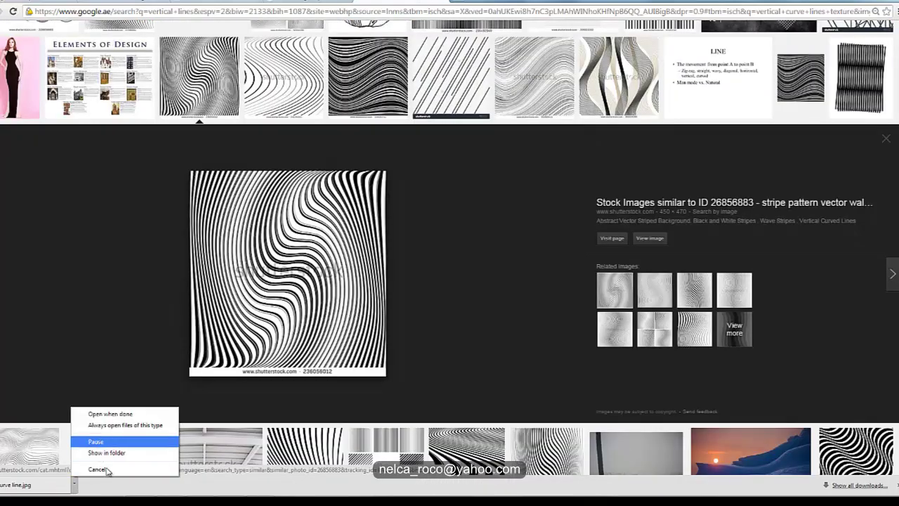
pyautogui.click(109, 453)
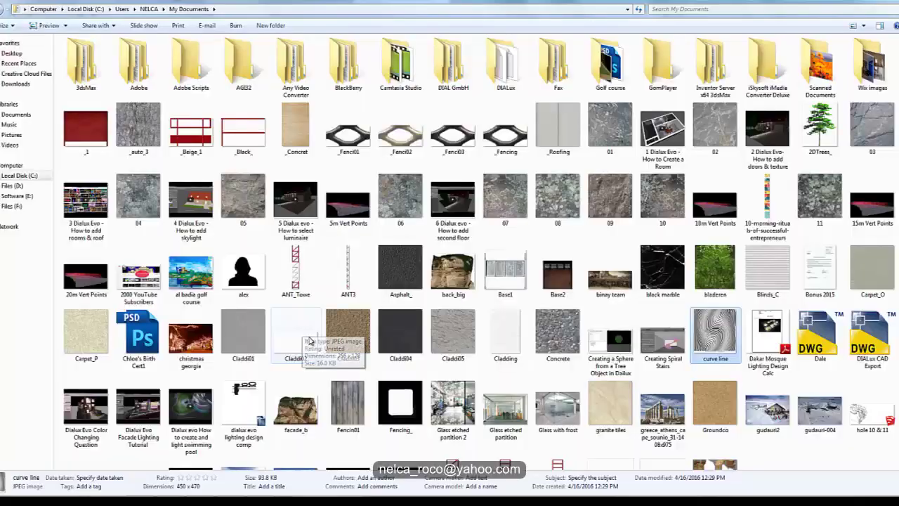
pyautogui.rightClick(724, 321)
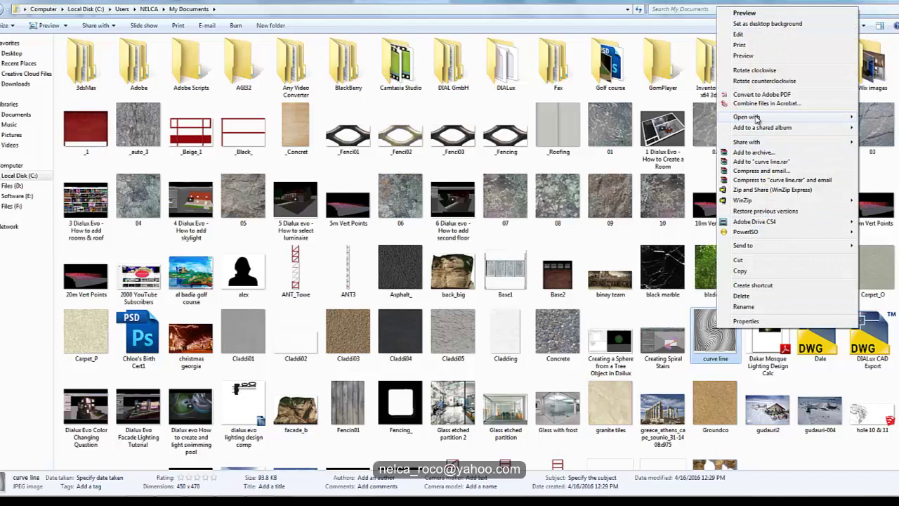
pyautogui.moveTo(751, 117)
pyautogui.click(666, 128)
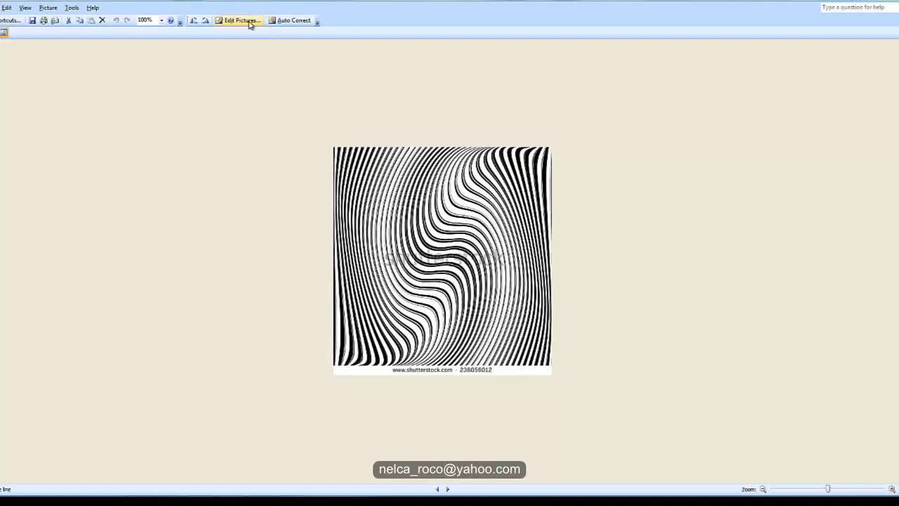
# - Crop 21 pixels off the bottom of the image to remove the watermark strip, and save the changes
pyautogui.click(250, 21)
pyautogui.click(841, 151)
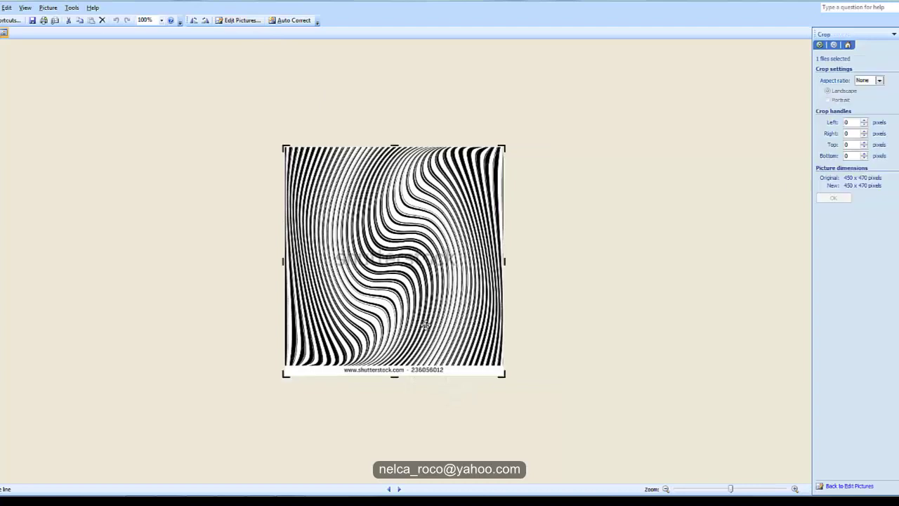
pyautogui.moveTo(395, 374); pyautogui.dragTo(394, 371)
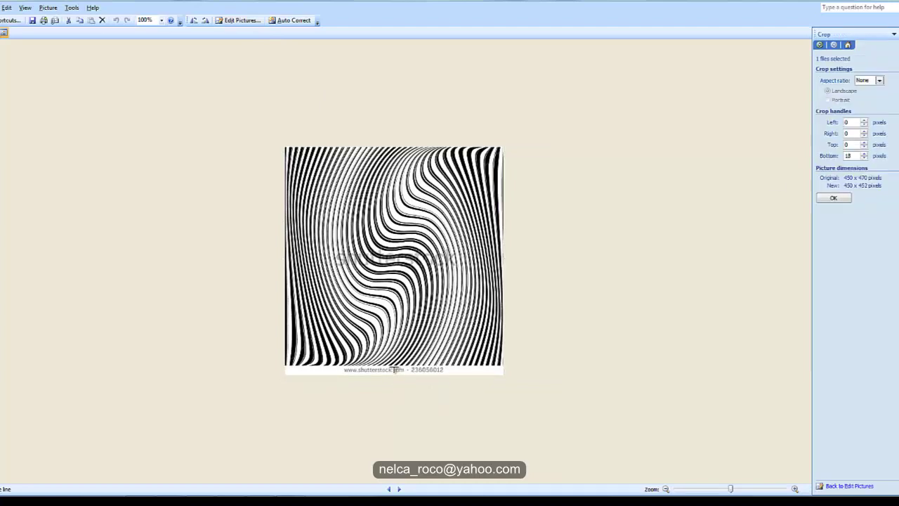
pyautogui.moveTo(395, 370); pyautogui.dragTo(395, 367)
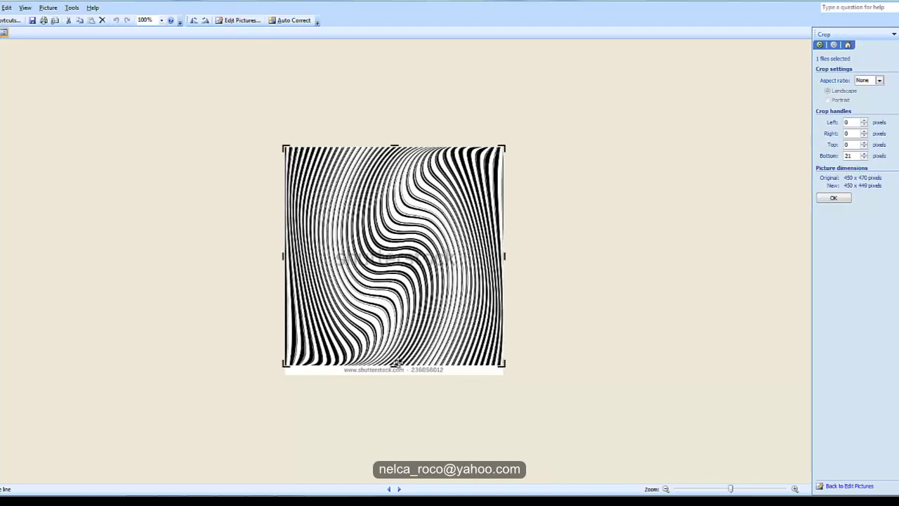
pyautogui.click(834, 197)
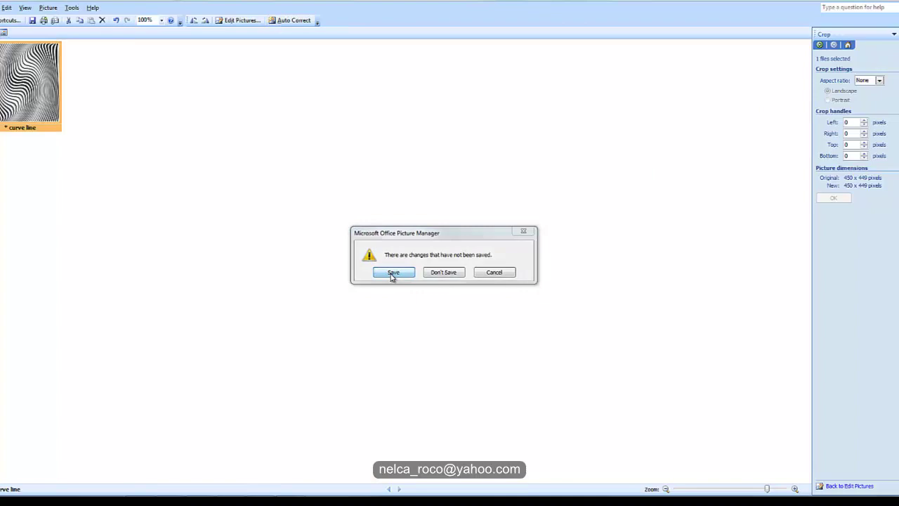
pyautogui.click(394, 275)
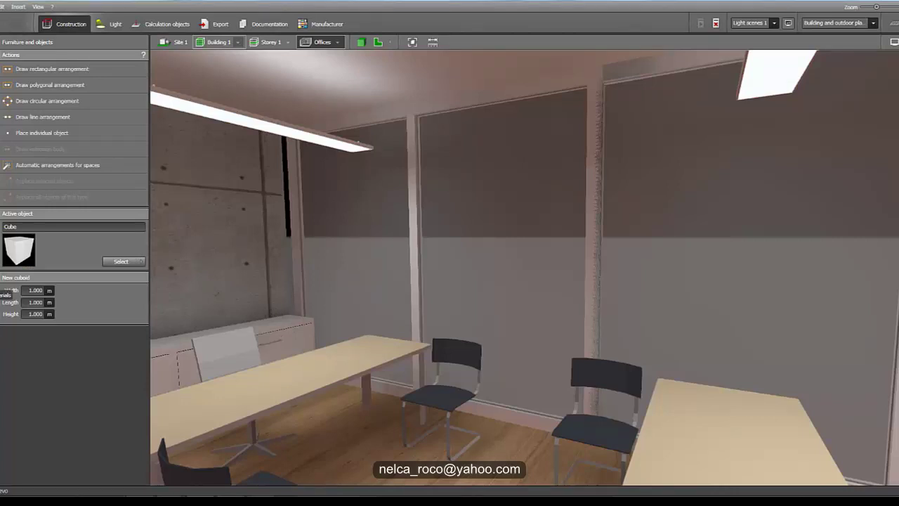
# - Switch to DIALux evo and create a texture material from the "curve line" image in the office project
pyautogui.click(4, 293)
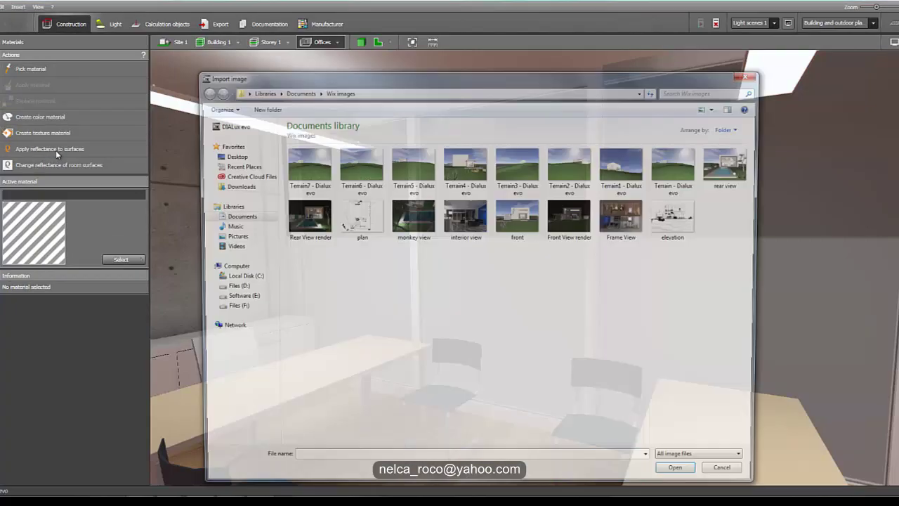
pyautogui.scroll(-5, 534, 295)
pyautogui.click(530, 307)
pyautogui.click(710, 500)
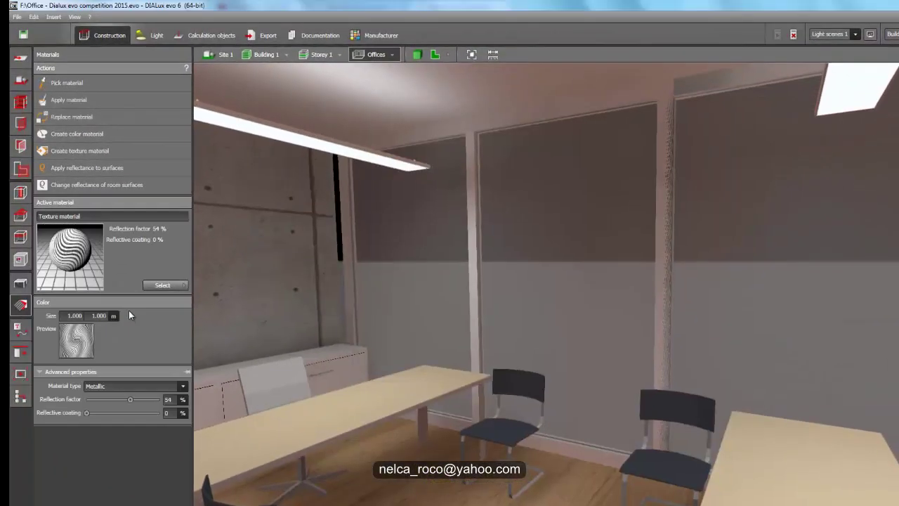
# - Try to apply the wavy-line texture to the glass partition panels in the Offices room
pyautogui.click(78, 99)
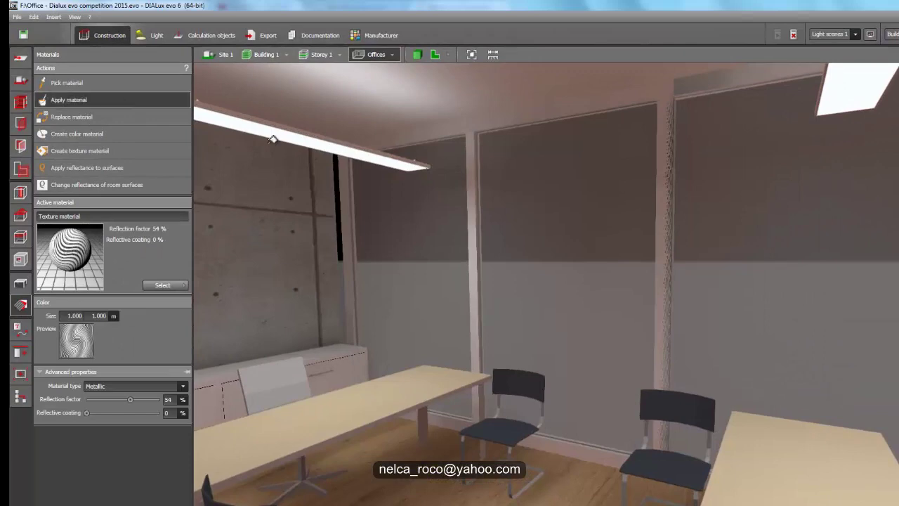
pyautogui.click(562, 247)
pyautogui.click(480, 288)
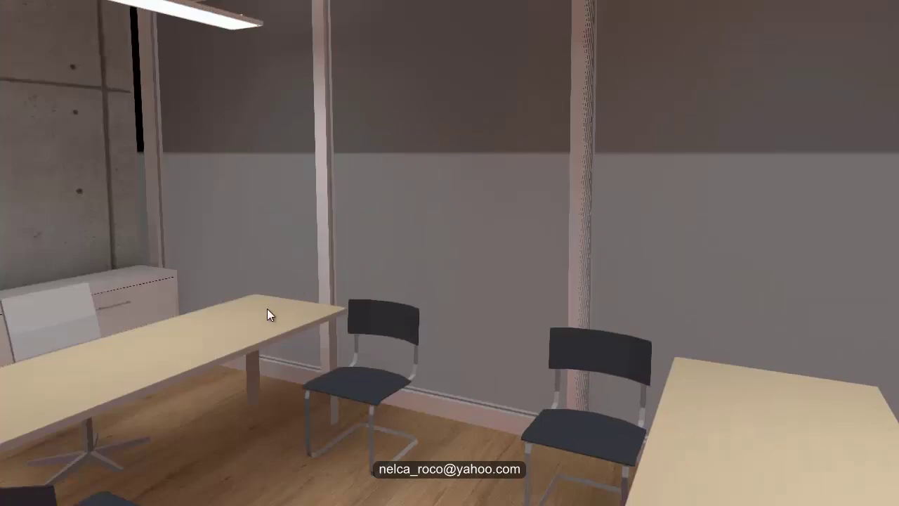
pyautogui.click(237, 327)
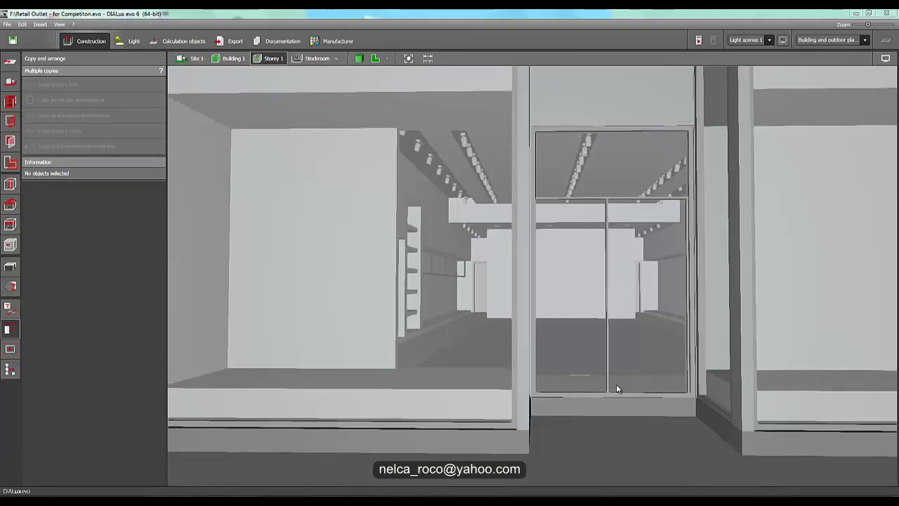
# - In the Retail Outlet project, create a texture material from the "curve line" image beside the glass storefront
pyautogui.moveTo(623, 237); pyautogui.dragTo(607, 251, button='right')
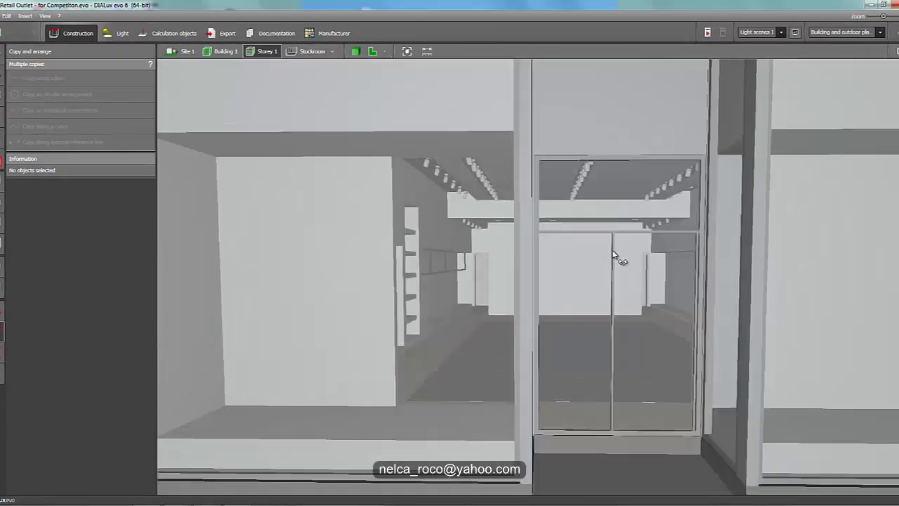
pyautogui.moveTo(613, 254); pyautogui.dragTo(631, 249)
pyautogui.moveTo(610, 230); pyautogui.dragTo(611, 231, button='right')
pyautogui.moveTo(612, 231); pyautogui.dragTo(520, 265, button='middle')
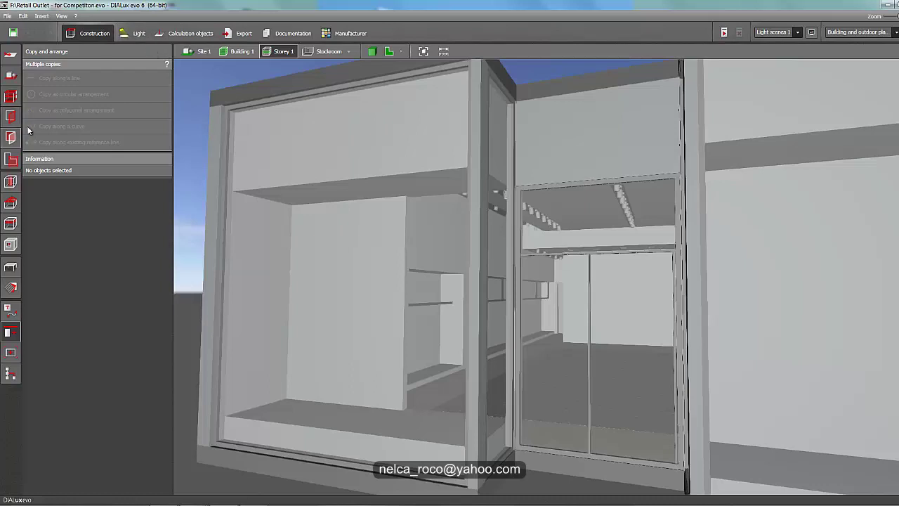
pyautogui.click(8, 291)
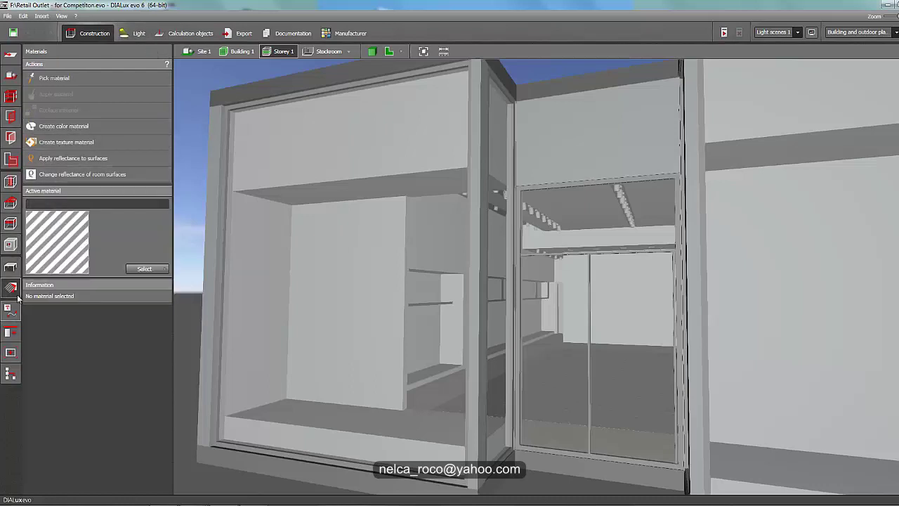
pyautogui.click(66, 142)
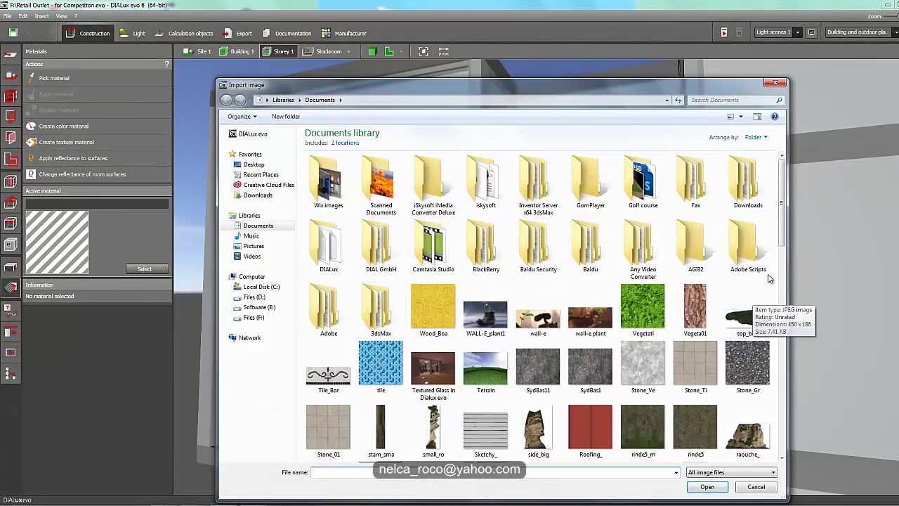
pyautogui.moveTo(784, 238); pyautogui.dragTo(796, 336)
pyautogui.click(590, 358)
pyautogui.click(706, 486)
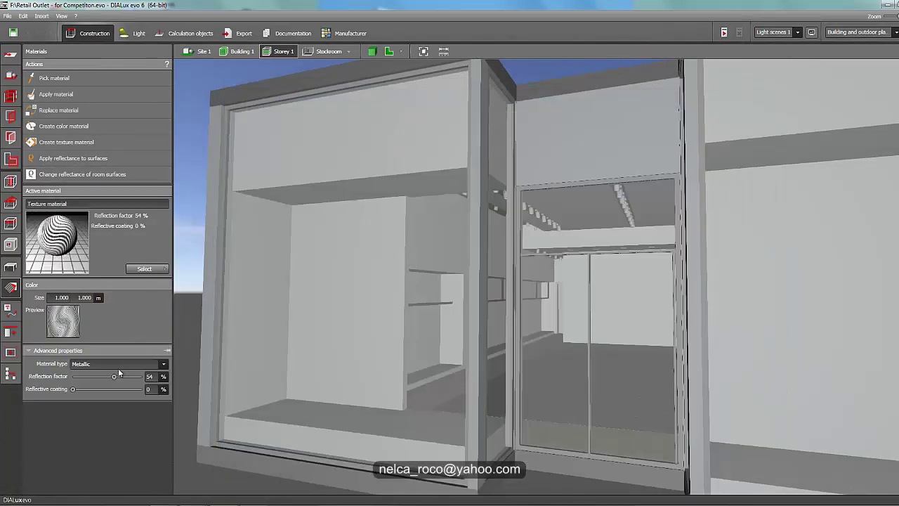
# - Make the texture material Transparent, with a refractive index of 1.2 and a degree of transmission of 40 %
pyautogui.click(116, 365)
pyautogui.click(98, 392)
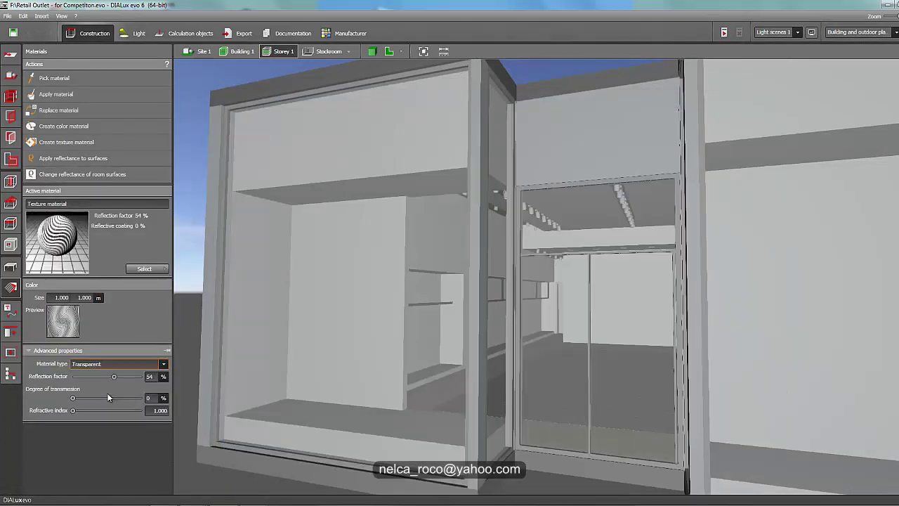
pyautogui.click(159, 410)
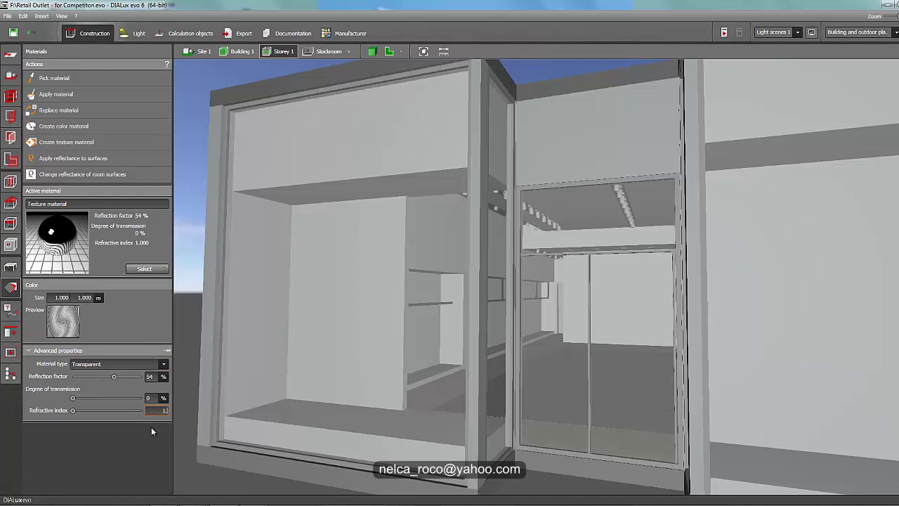
pyautogui.press('Tab')
pyautogui.write('40')
pyautogui.press('Tab')
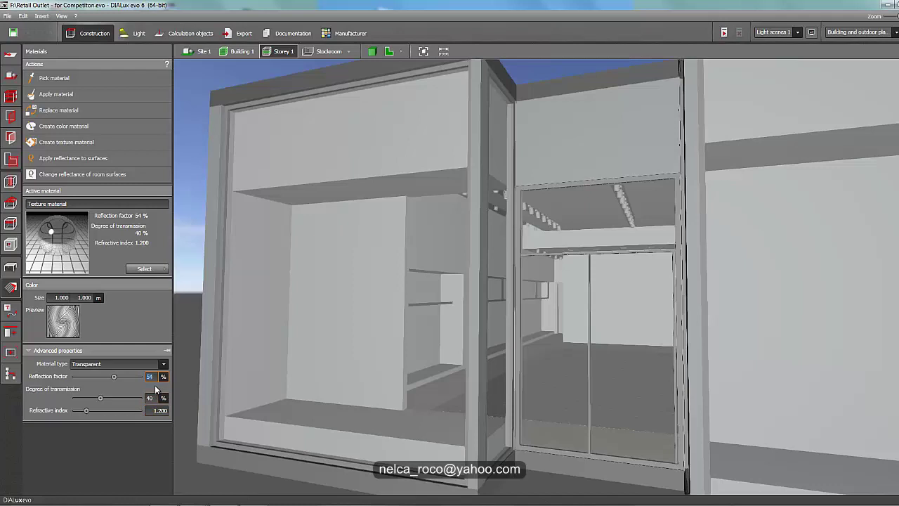
# - Set the material's reflection factor to 50 % and its degree of transmission to 20 %
pyautogui.write('50')
pyautogui.press('Tab')
pyautogui.write('20')
pyautogui.press('Return')
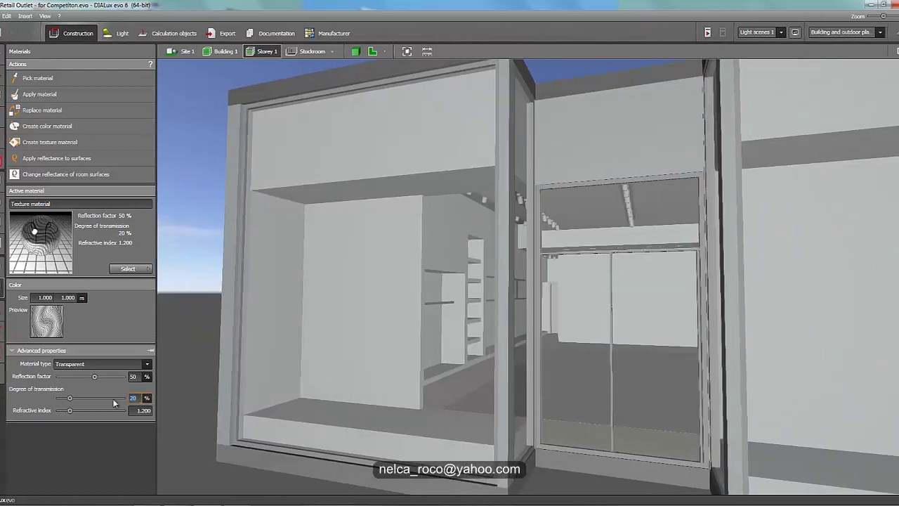
# - Test the material's degree of transmission at 50 % and 90 %, returning it to 20 %
pyautogui.write('50')
pyautogui.press('Return')
pyautogui.write('20')
pyautogui.press('Return')
pyautogui.moveTo(130, 400); pyautogui.dragTo(142, 400)
pyautogui.write('90')
pyautogui.press('Return')
pyautogui.write('20')
pyautogui.press('Return')
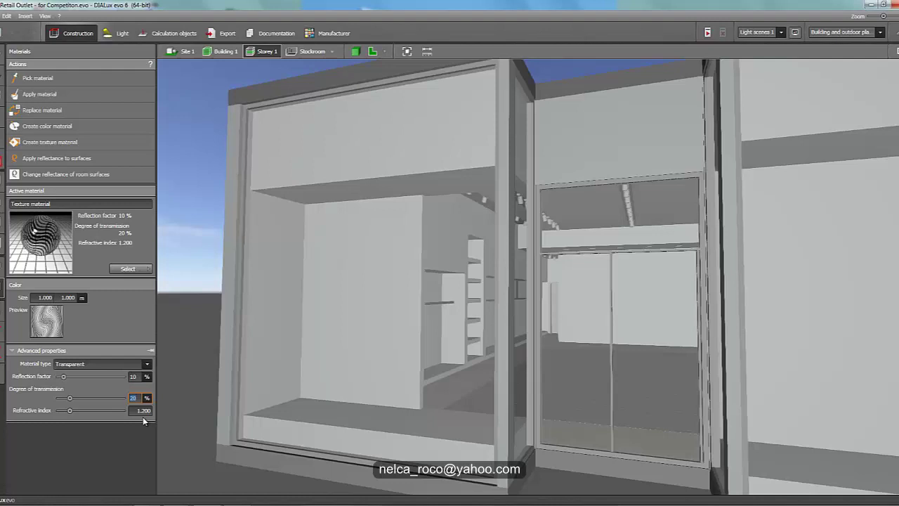
# - Try a refractive index of 1 on the transparent material, and restore it to 1.2
pyautogui.click(141, 410)
pyautogui.write('1')
pyautogui.press('Return')
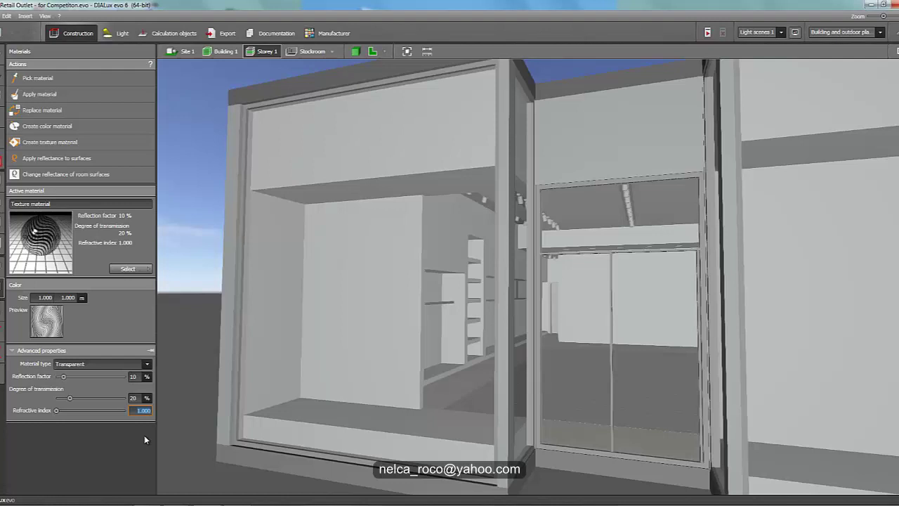
pyautogui.write('.2')
pyautogui.press('Return')
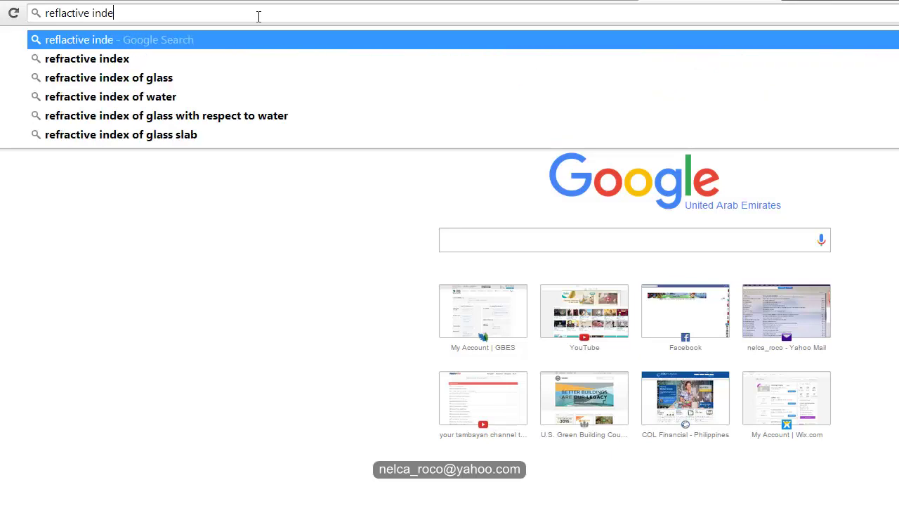
# - Switch to the browser, search for "refractive index" and open the image results
pyautogui.write('s')
pyautogui.press('Return')
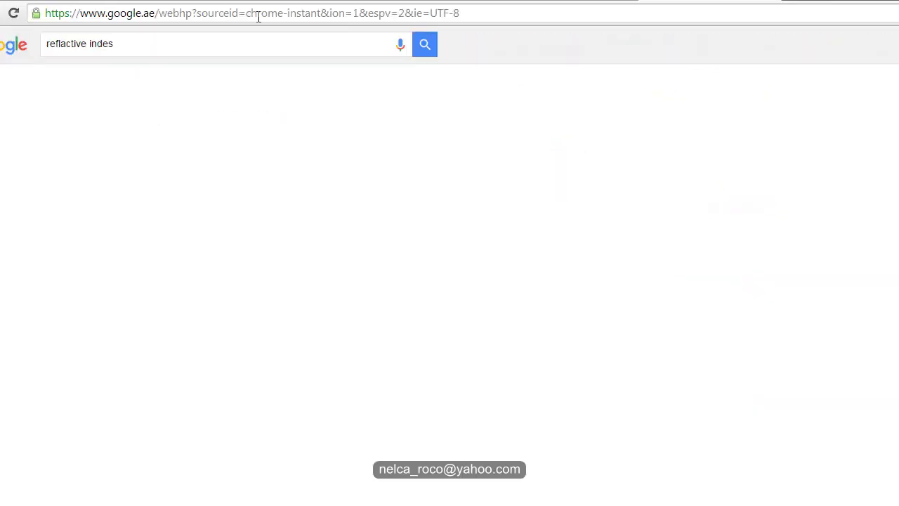
pyautogui.press('BackSpace')
pyautogui.write('x')
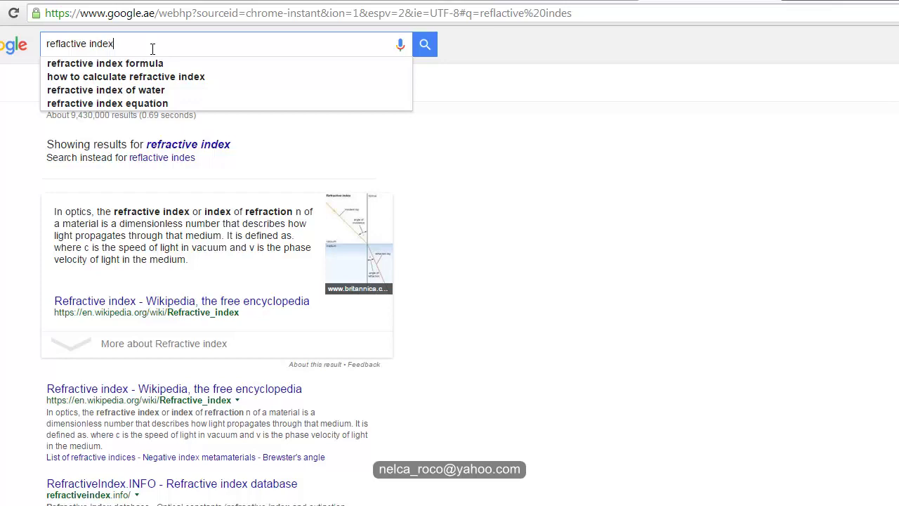
pyautogui.press('Return')
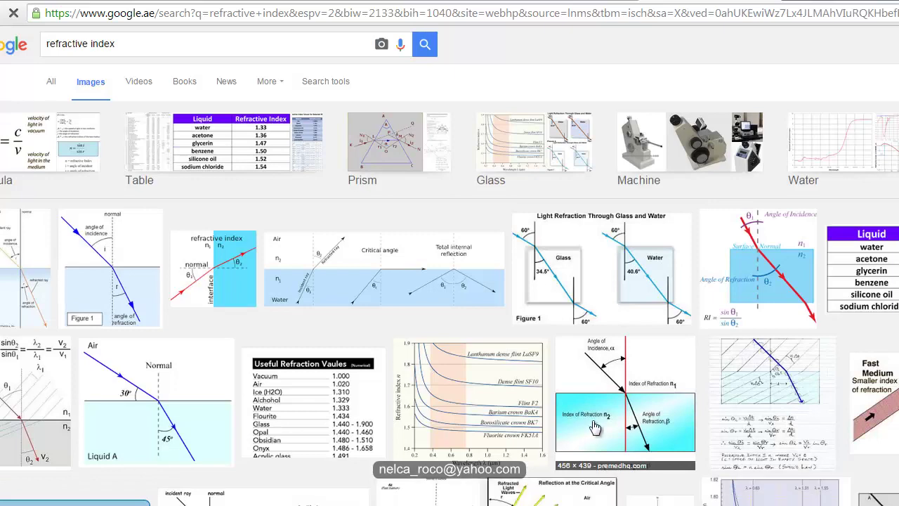
# - Examine the refractive index image of liquid-filled glasses and two of its related images
pyautogui.click(368, 416)
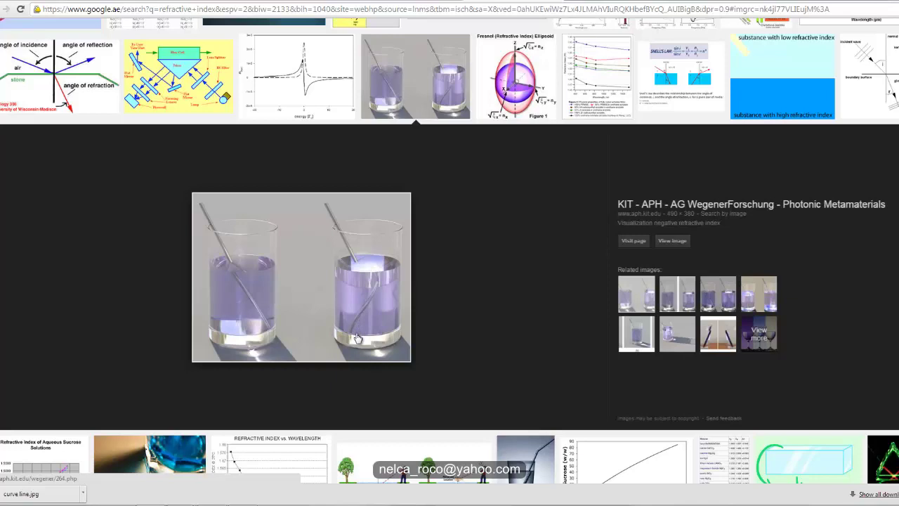
pyautogui.click(678, 295)
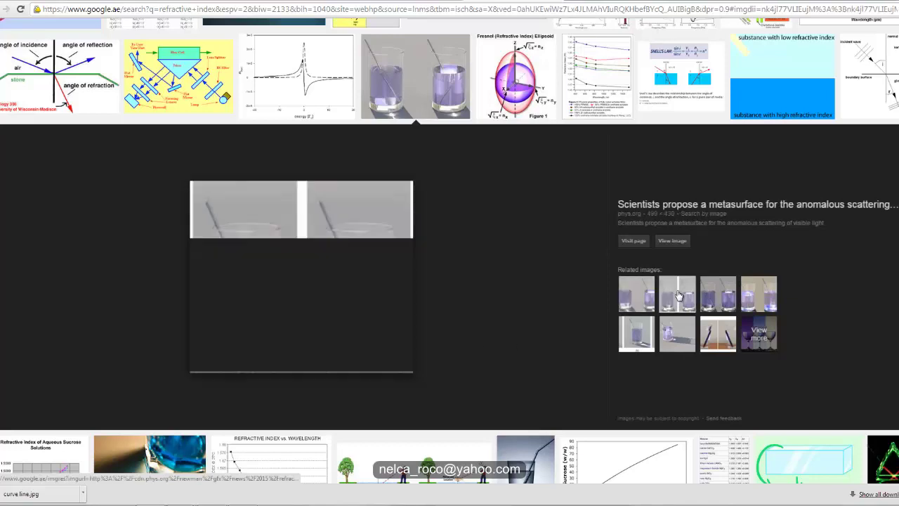
pyautogui.click(718, 295)
pyautogui.scroll(2, 636, 343)
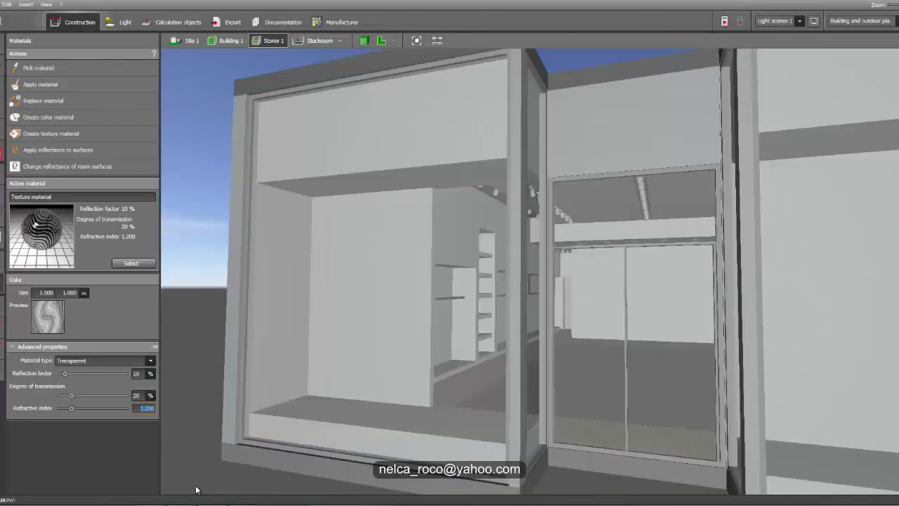
# - Apply the wavy texture material to the large display window and set the texture's width and height to 4 m
pyautogui.click(56, 240)
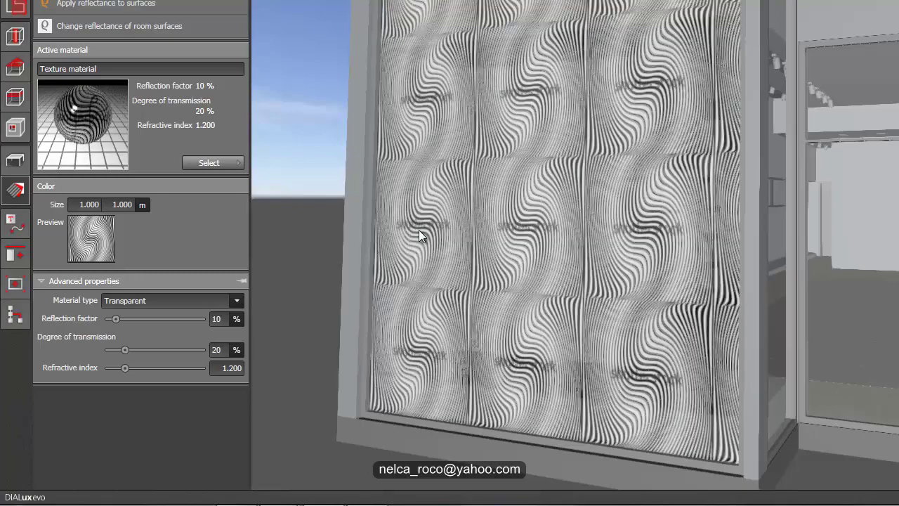
pyautogui.moveTo(341, 187); pyautogui.dragTo(317, 176, button='right')
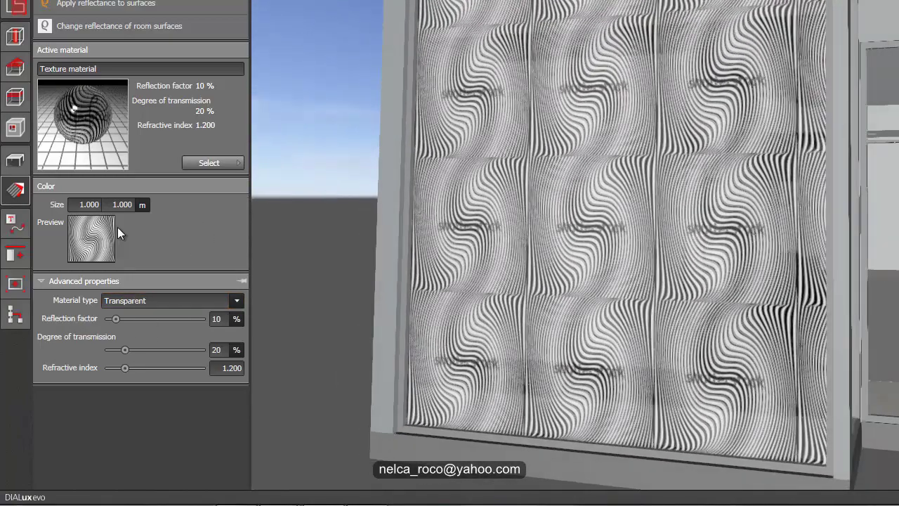
pyautogui.click(565, 230)
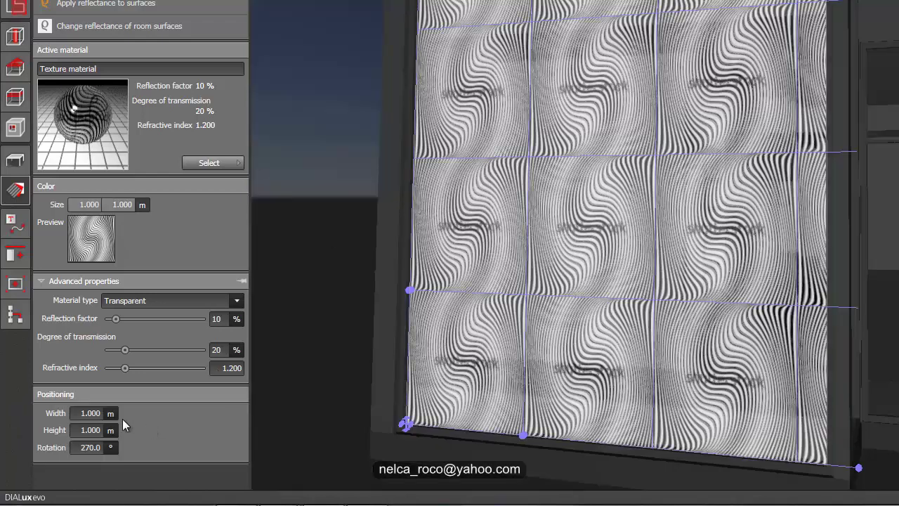
pyautogui.click(91, 414)
pyautogui.write('4')
pyautogui.press('Tab')
pyautogui.write('4')
pyautogui.click(83, 413)
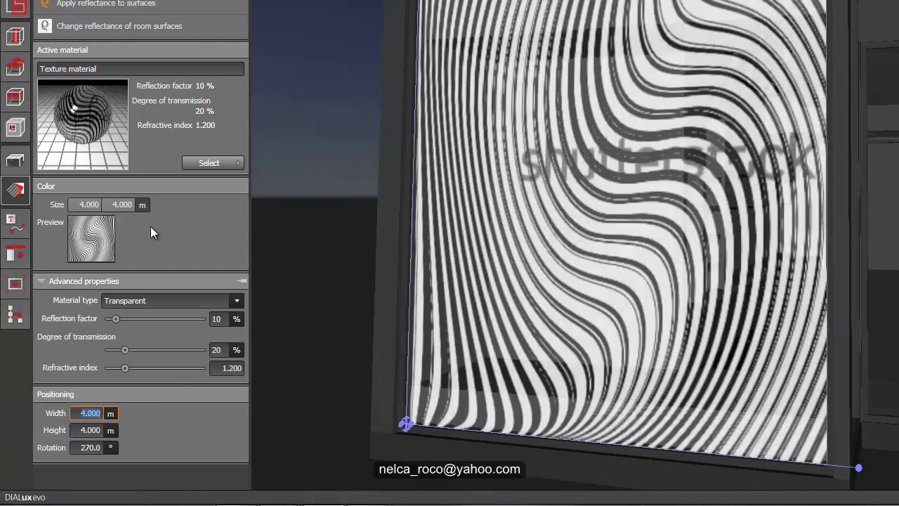
# - Scale the texture freehand to fit the display window, about 3.15 m wide and 3.9 m high, and deselect it
pyautogui.moveTo(332, 165); pyautogui.dragTo(356, 172, button='right')
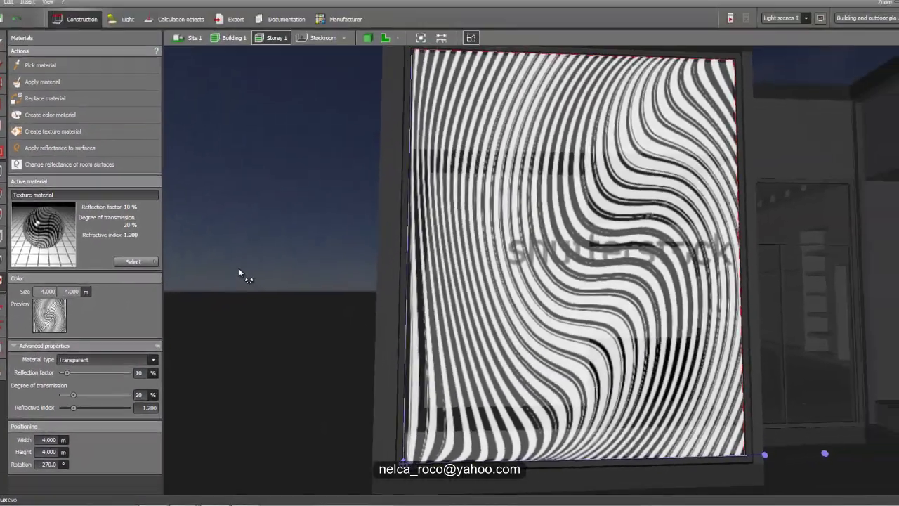
pyautogui.moveTo(238, 268); pyautogui.dragTo(230, 274, button='right')
pyautogui.scroll(-1, 251, 303)
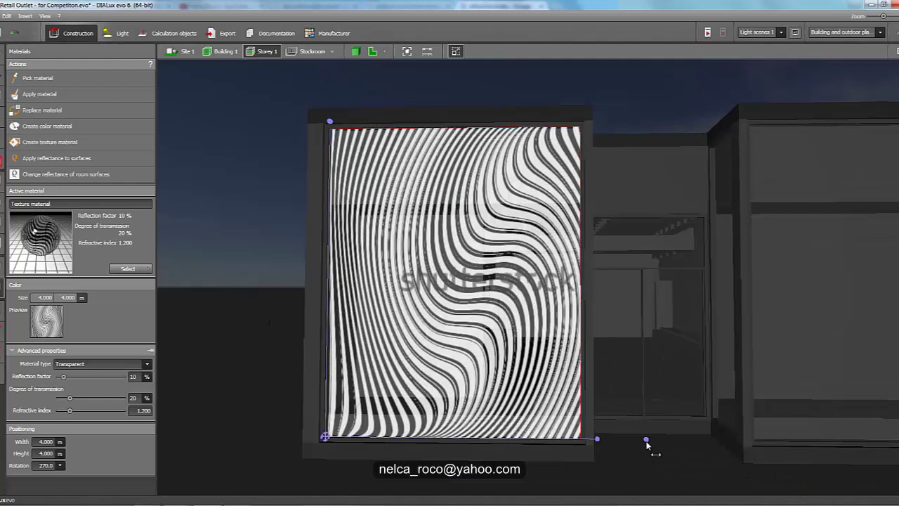
pyautogui.moveTo(647, 439); pyautogui.dragTo(576, 444)
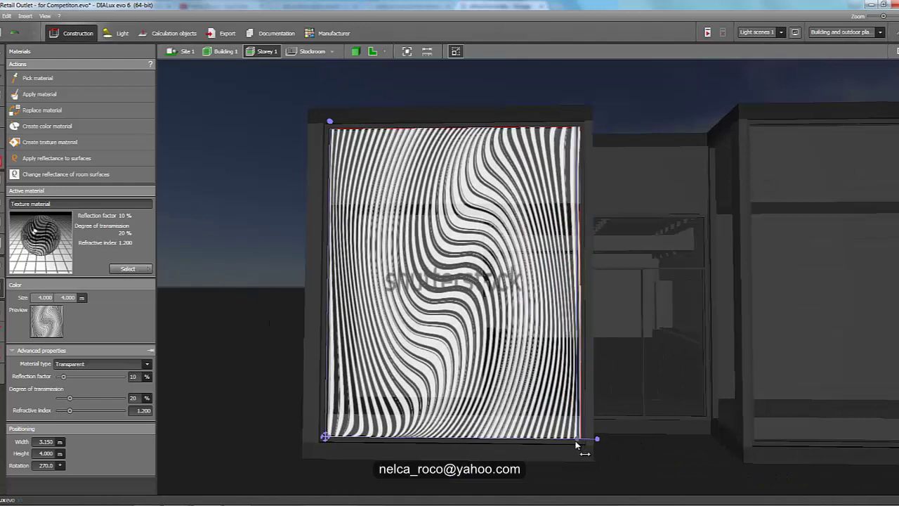
pyautogui.moveTo(329, 122); pyautogui.dragTo(329, 133)
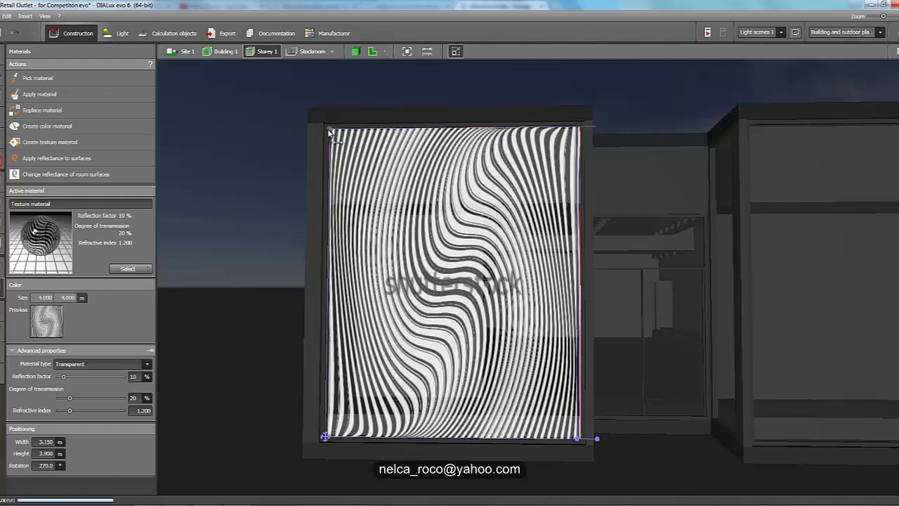
pyautogui.moveTo(237, 241)
pyautogui.mouseDown(button='right')
pyautogui.moveTo(253, 240)
pyautogui.moveTo(239, 237)
pyautogui.moveTo(245, 243)
pyautogui.mouseUp(button='right')
pyautogui.moveTo(248, 312); pyautogui.dragTo(240, 307, button='right')
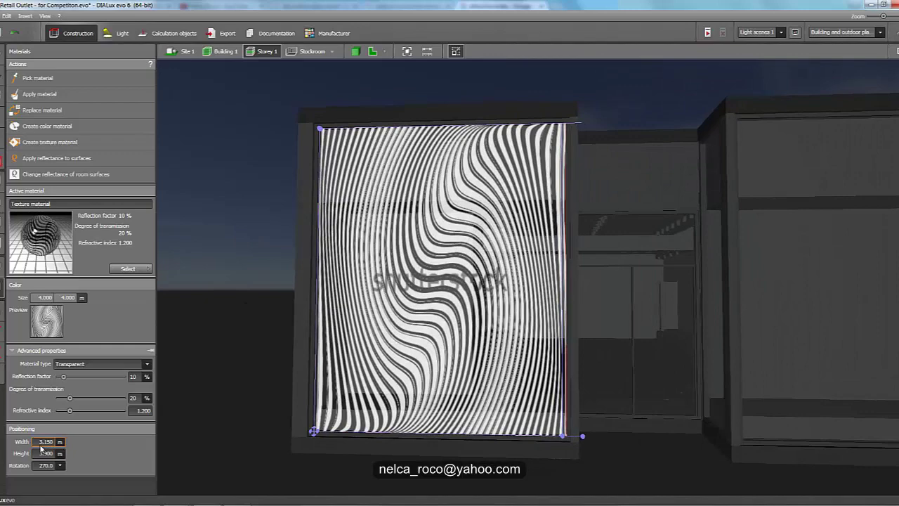
pyautogui.click(241, 321)
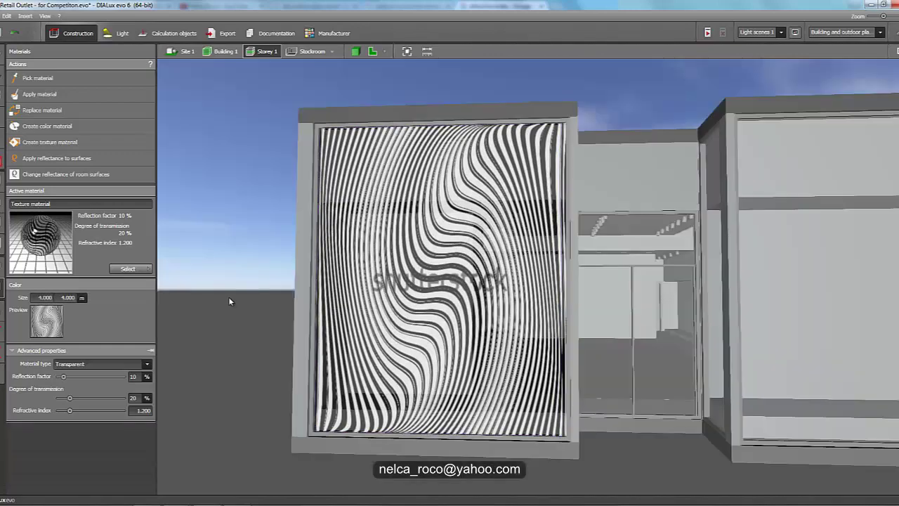
# - Inspect the patterned display window from several angles around the shop's exterior
pyautogui.moveTo(228, 298); pyautogui.dragTo(604, 365, button='right')
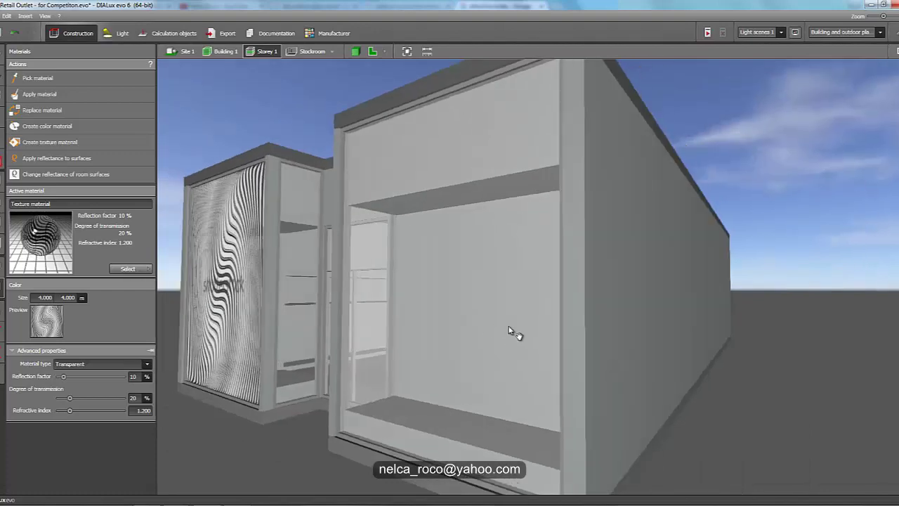
pyautogui.moveTo(514, 331); pyautogui.dragTo(603, 340, button='right')
pyautogui.scroll(5, 485, 354)
pyautogui.moveTo(479, 355); pyautogui.dragTo(490, 353, button='right')
pyautogui.scroll(-4, 487, 343)
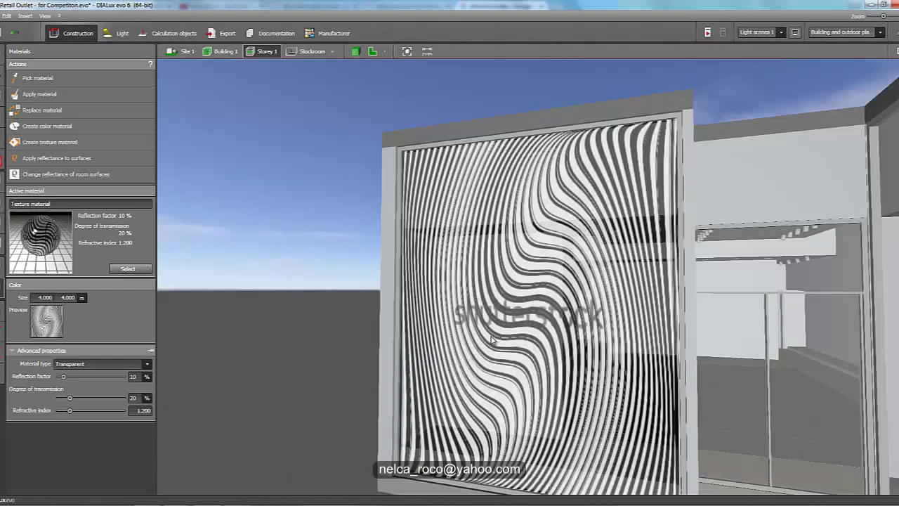
pyautogui.moveTo(472, 309); pyautogui.dragTo(451, 286, button='middle')
pyautogui.moveTo(472, 320); pyautogui.dragTo(439, 300, button='middle')
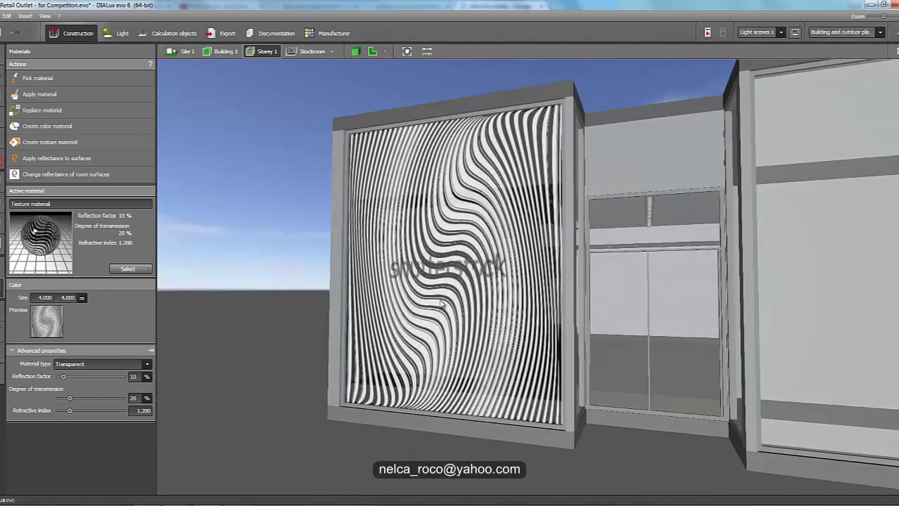
pyautogui.scroll(2, 424, 314)
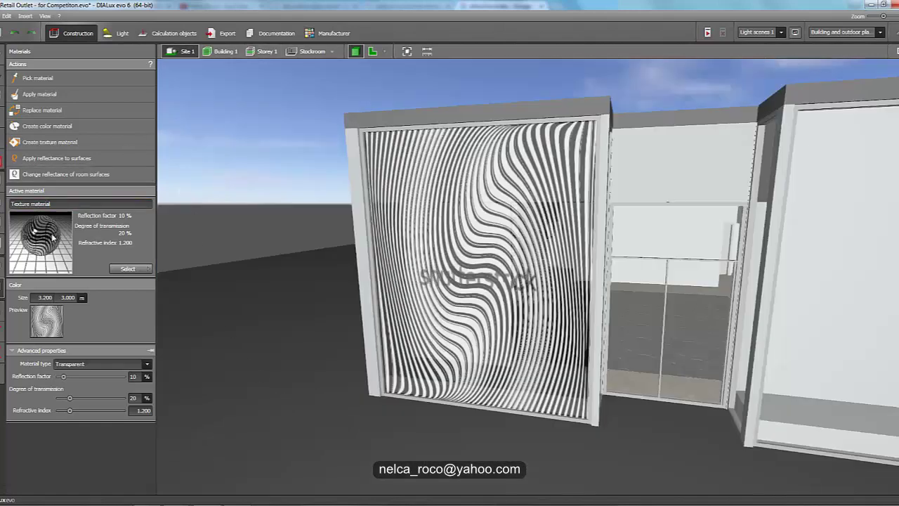
# - Undo the texture applied across all the entrance glazing and apply it to the right-hand door leaf only
pyautogui.click(679, 345)
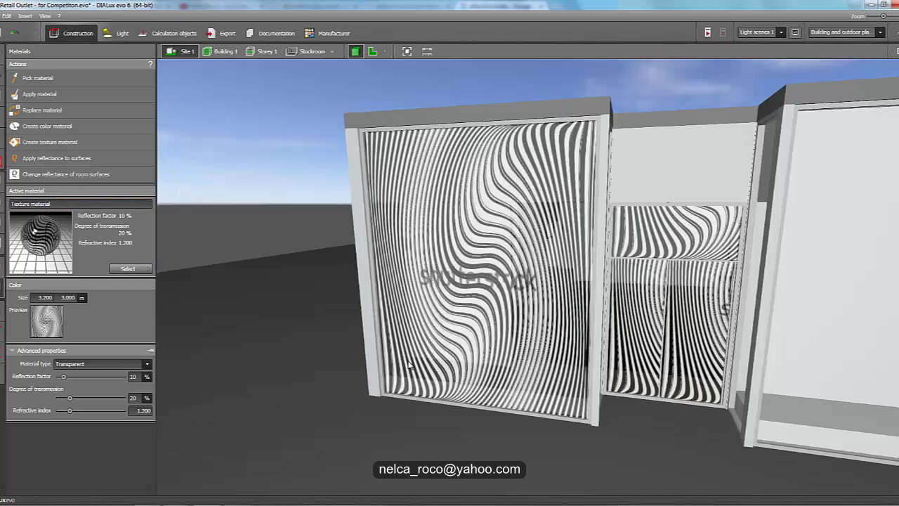
pyautogui.hotkey('ctrl', 'z')
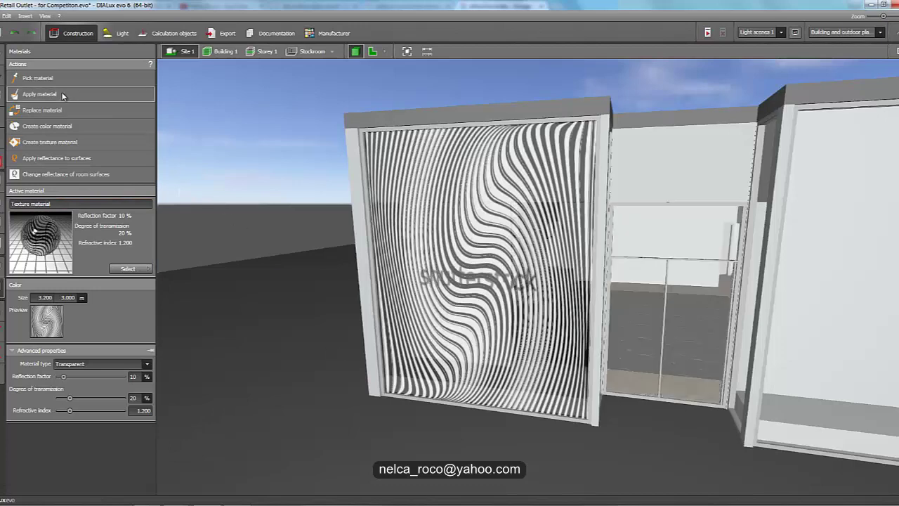
pyautogui.click(699, 308)
pyautogui.moveTo(304, 201); pyautogui.dragTo(306, 197, button='right')
pyautogui.moveTo(302, 238); pyautogui.dragTo(353, 279, button='middle')
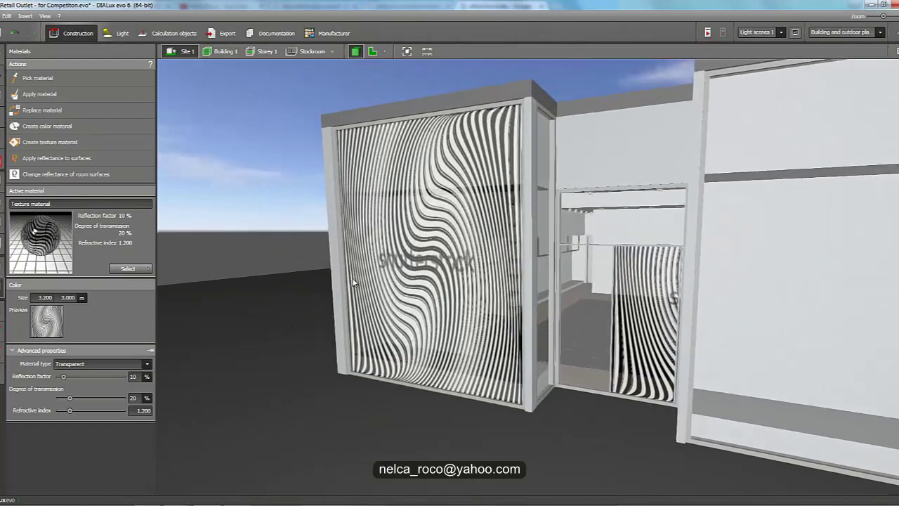
pyautogui.moveTo(353, 282); pyautogui.dragTo(373, 316, button='right')
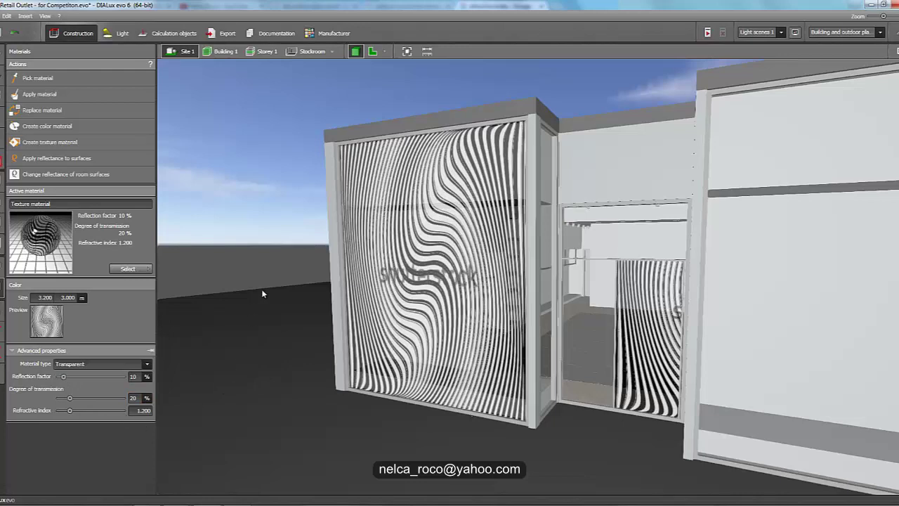
# - Calculate the project's lighting and inspect the lit patterned glass from outside and inside the shop
pyautogui.click(707, 32)
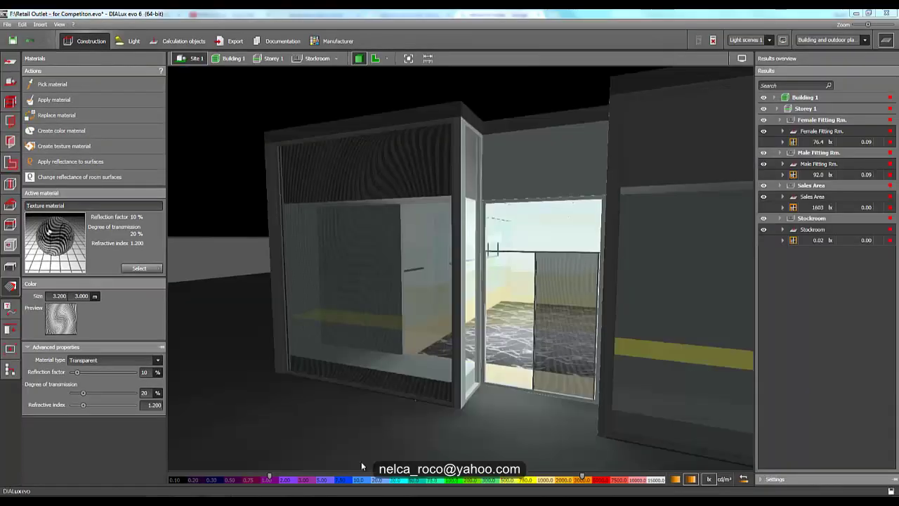
pyautogui.moveTo(215, 237); pyautogui.dragTo(224, 249, button='right')
pyautogui.scroll(5, 388, 257)
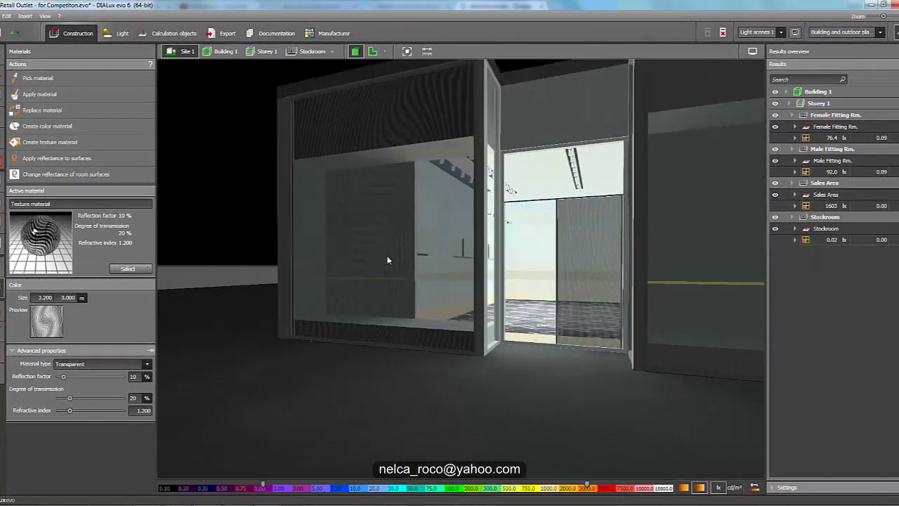
pyautogui.moveTo(428, 303); pyautogui.dragTo(501, 336, button='right')
pyautogui.moveTo(500, 335); pyautogui.dragTo(520, 336)
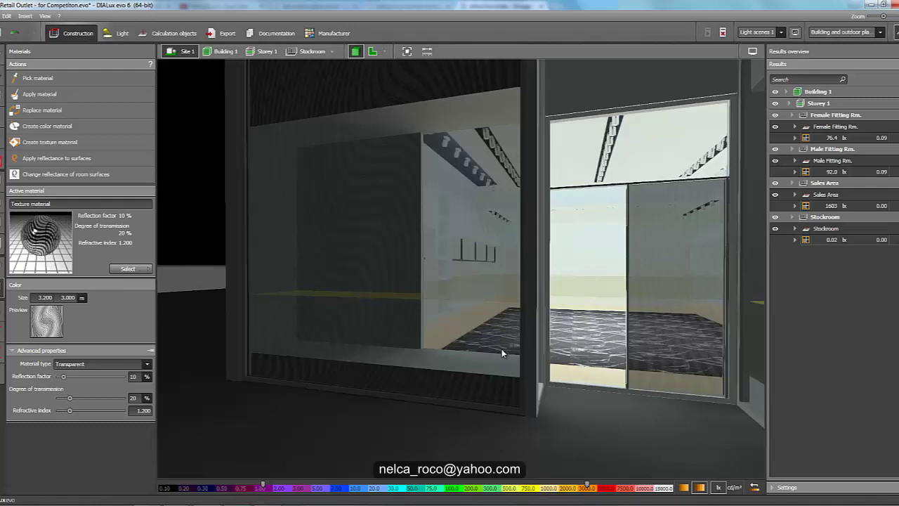
pyautogui.moveTo(512, 353); pyautogui.dragTo(562, 362, button='right')
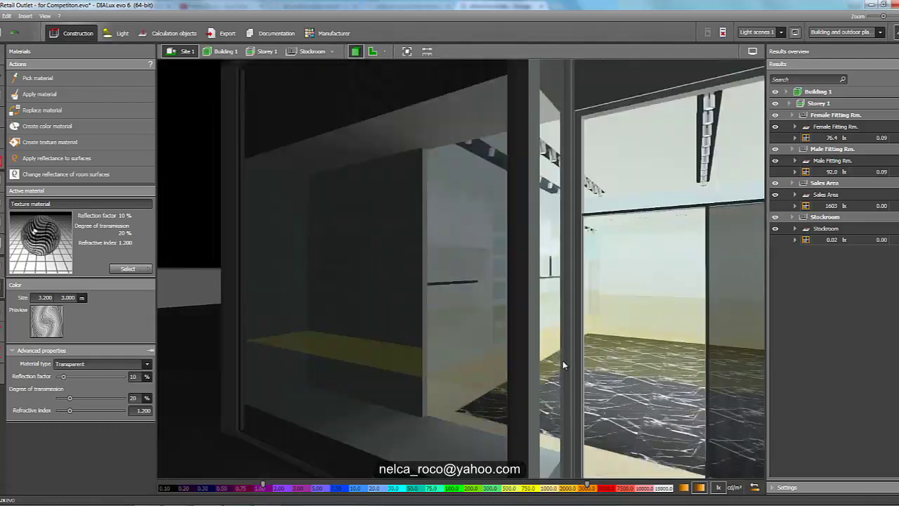
pyautogui.scroll(3, 478, 343)
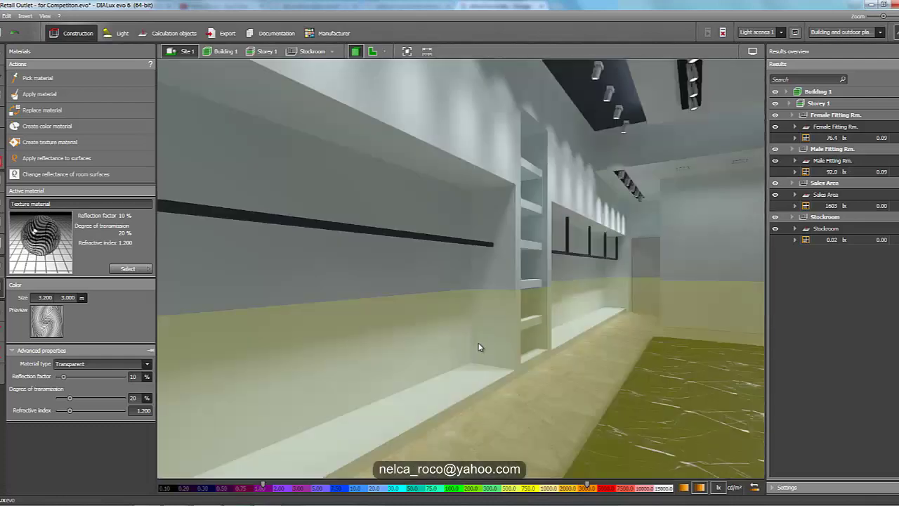
pyautogui.moveTo(479, 347); pyautogui.dragTo(373, 340)
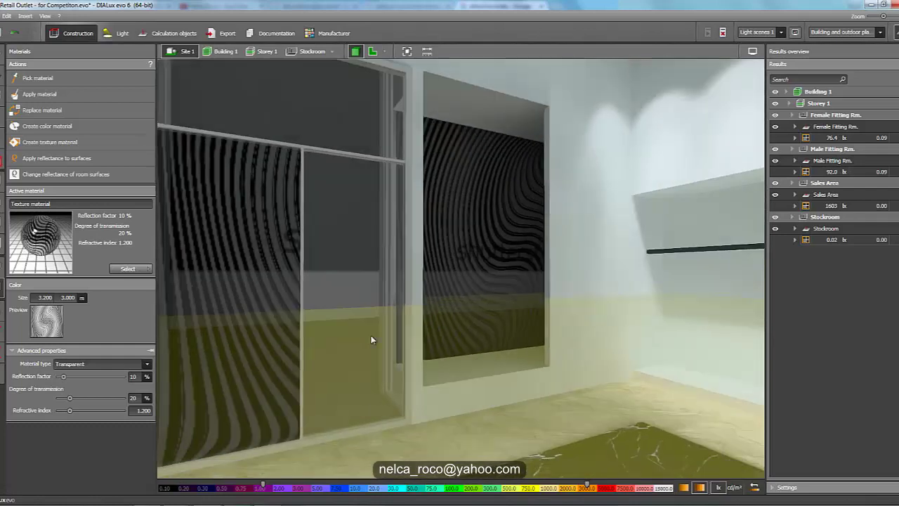
# - Hide the results overview and false colour scale, and frame the storefront from outside after viewing the patterned glass from indoors
pyautogui.click(896, 54)
pyautogui.moveTo(594, 284); pyautogui.dragTo(626, 380)
pyautogui.scroll(3, 576, 313)
pyautogui.moveTo(556, 351); pyautogui.dragTo(510, 377, button='middle')
pyautogui.scroll(-2, 574, 333)
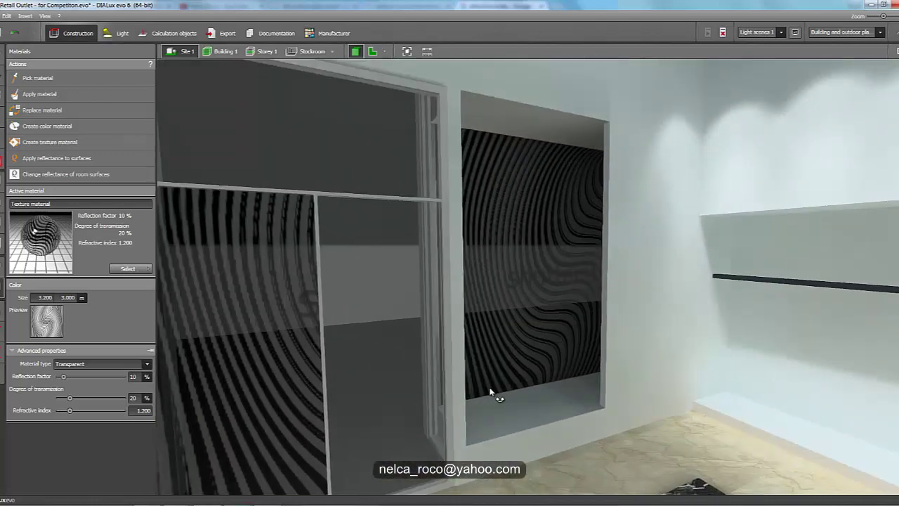
pyautogui.moveTo(490, 389); pyautogui.dragTo(717, 331, button='right')
pyautogui.moveTo(716, 331); pyautogui.dragTo(564, 342, button='middle')
pyautogui.moveTo(564, 342); pyautogui.dragTo(633, 326, button='right')
pyautogui.scroll(3, 650, 314)
pyautogui.scroll(-4, 632, 327)
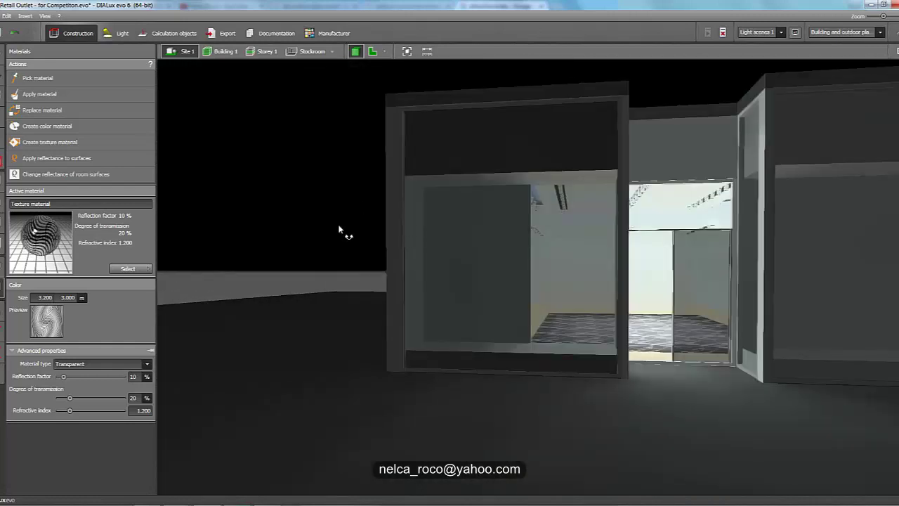
pyautogui.moveTo(343, 235); pyautogui.dragTo(458, 321)
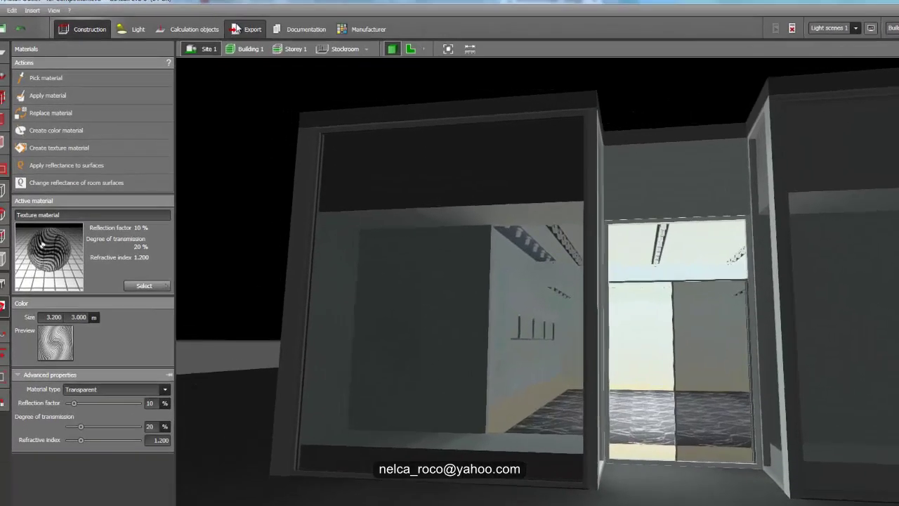
# - Raytrace the storefront view at a resolution of 1024 x 768 pixels
pyautogui.click(235, 29)
pyautogui.click(1, 76)
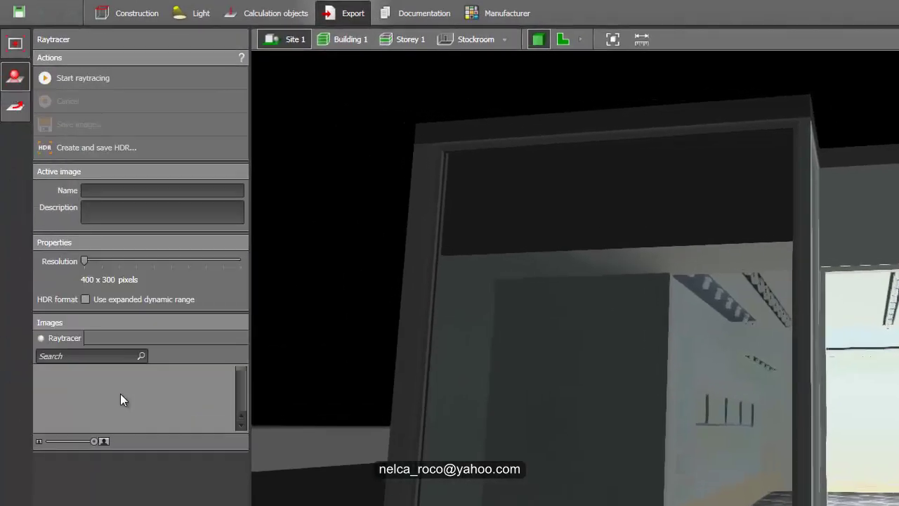
pyautogui.moveTo(84, 260); pyautogui.dragTo(111, 268)
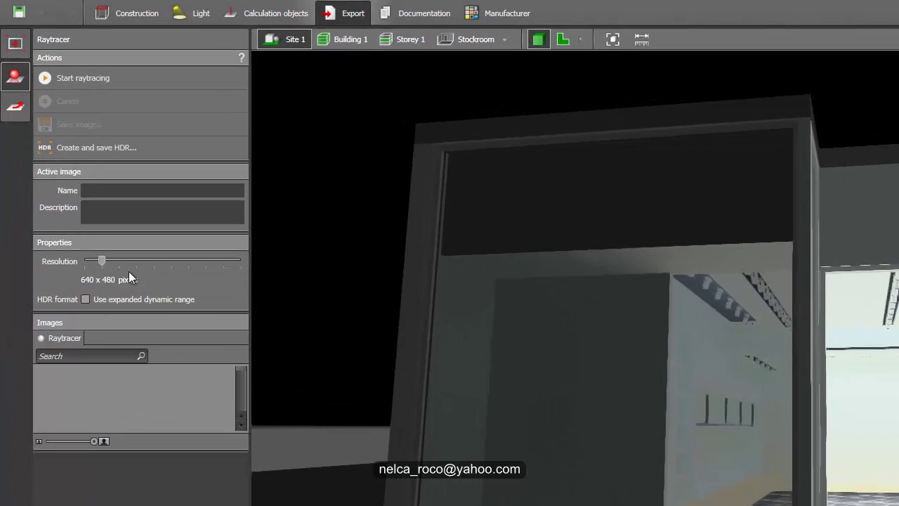
pyautogui.click(128, 263)
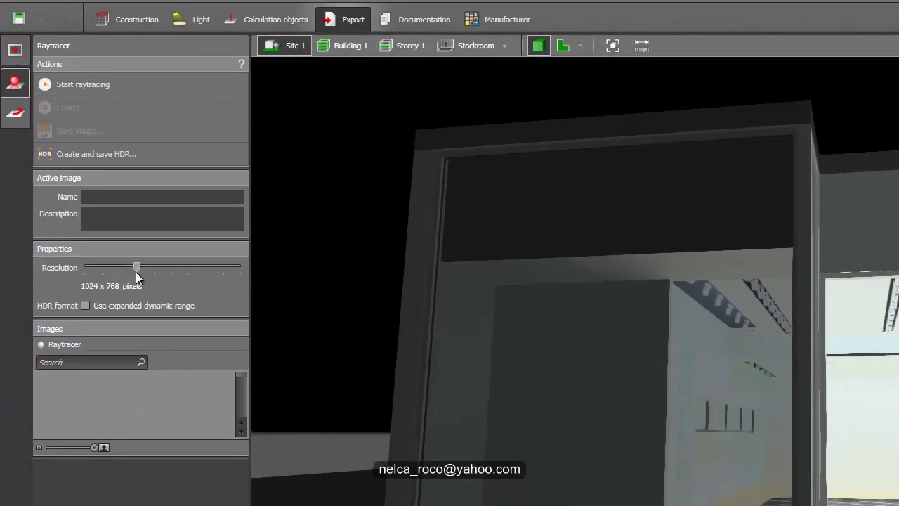
pyautogui.click(104, 84)
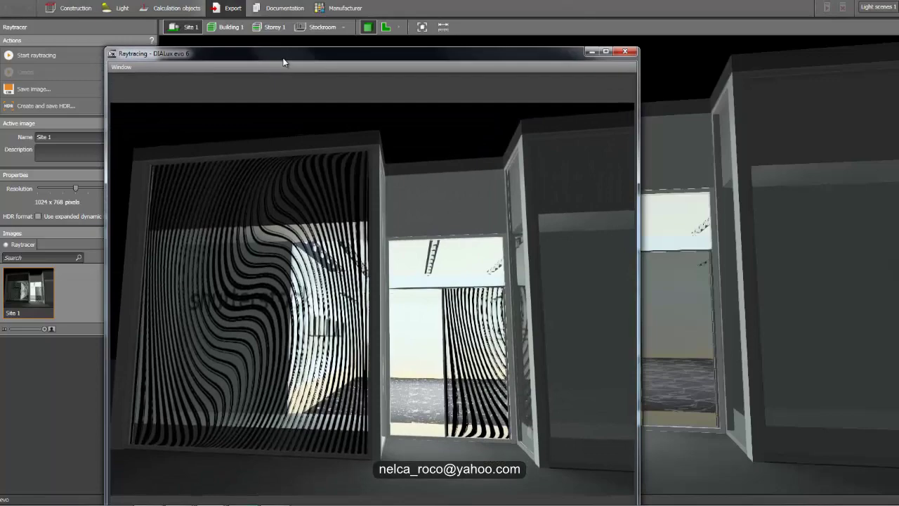
pyautogui.moveTo(282, 112); pyautogui.dragTo(360, 16)
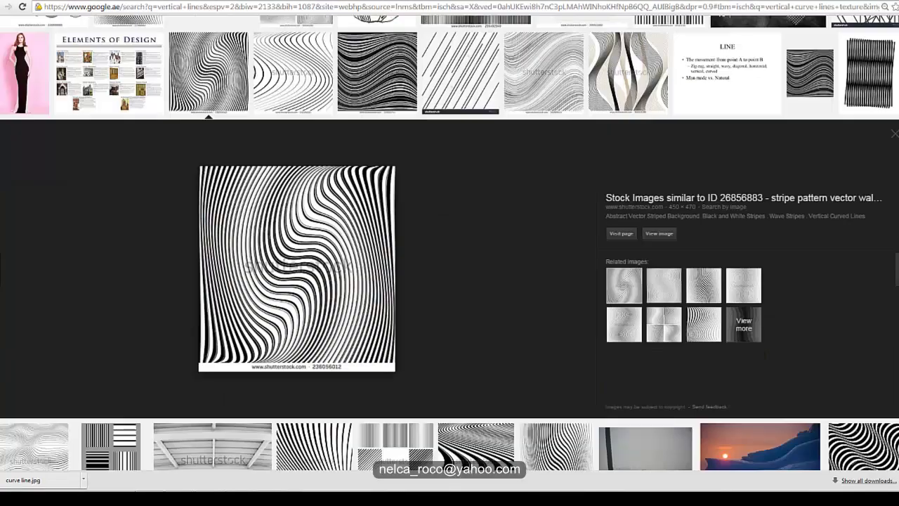
# - Look through the vertical curve line and decorative glass panel image results for other patterns suited to glass
pyautogui.scroll(4, 351, 169)
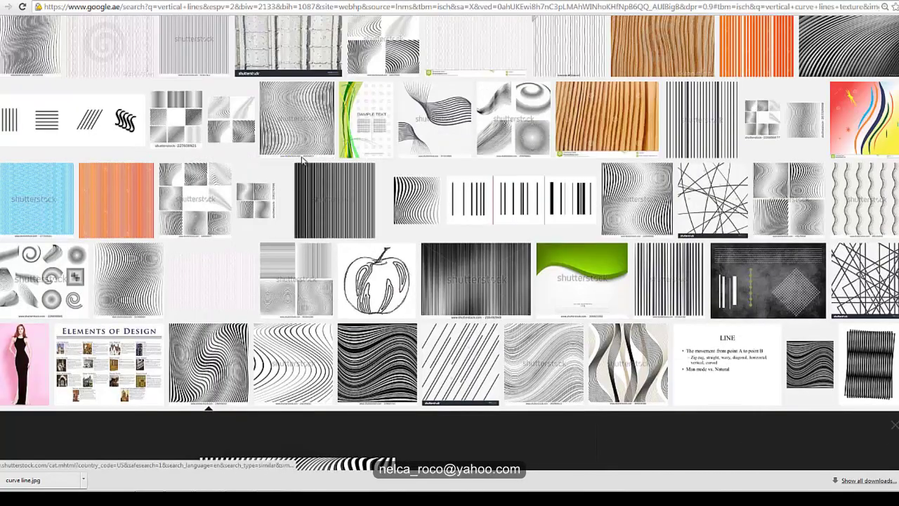
pyautogui.scroll(2, 353, 196)
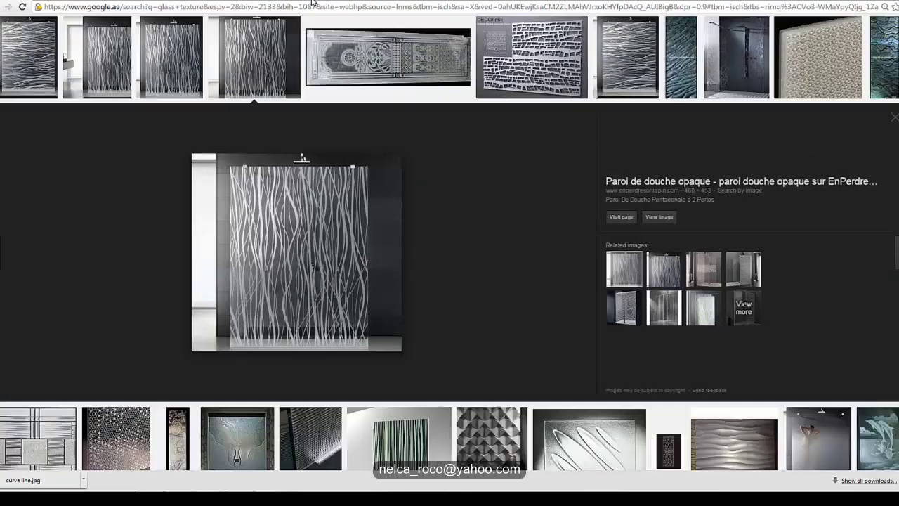
pyautogui.scroll(-4, 323, 133)
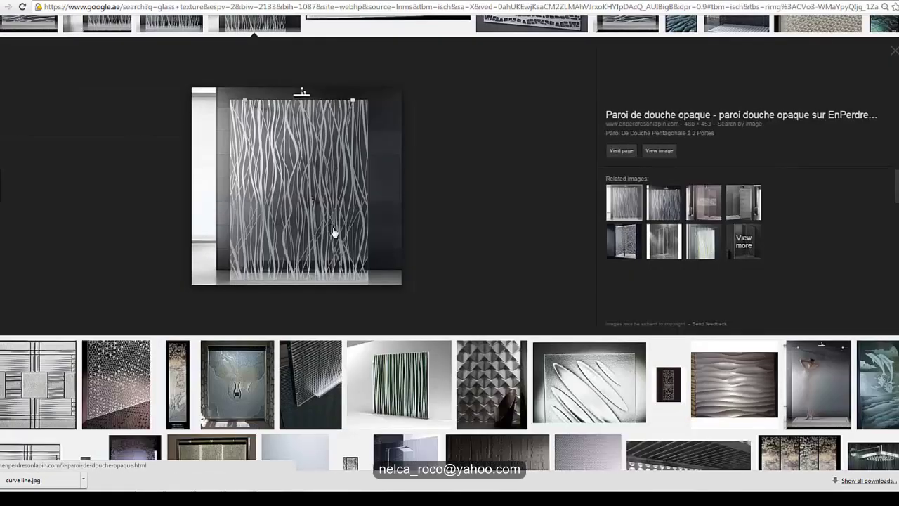
pyautogui.scroll(-5, 336, 249)
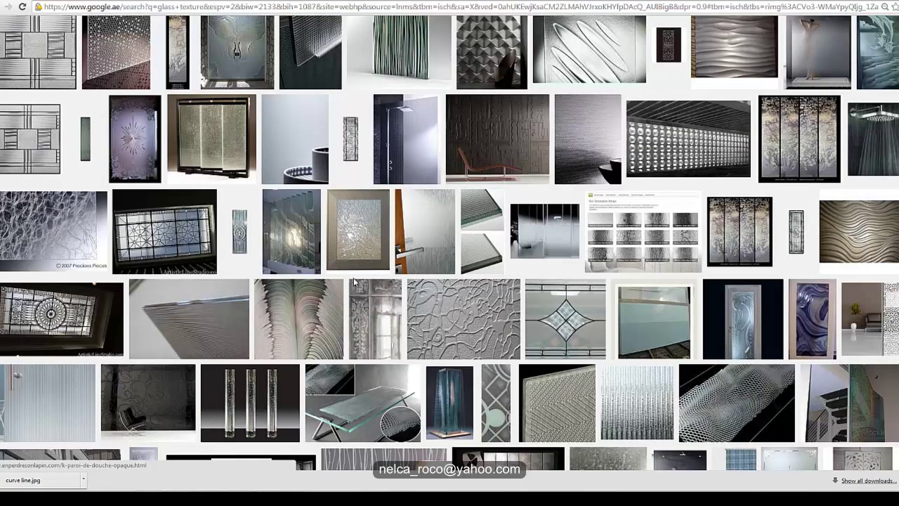
pyautogui.scroll(-2, 354, 282)
pyautogui.scroll(-4, 357, 284)
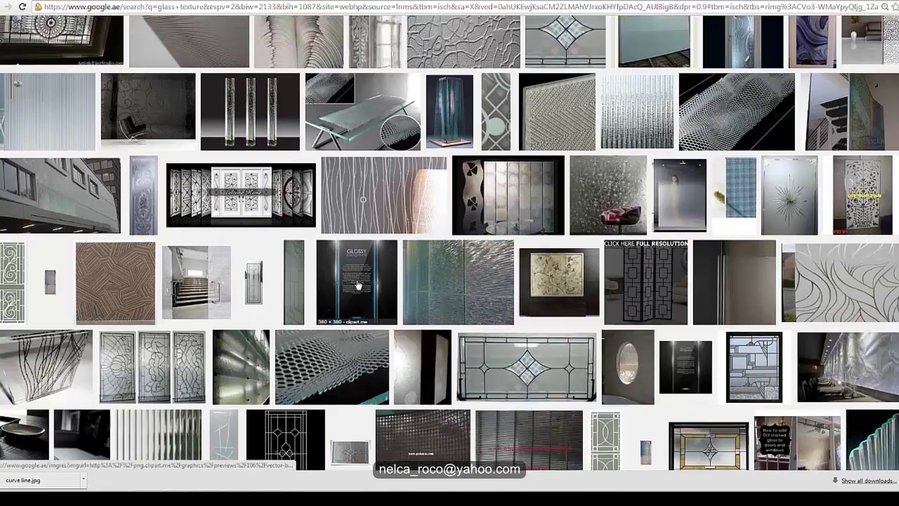
pyautogui.scroll(-2, 357, 285)
pyautogui.scroll(-3, 353, 336)
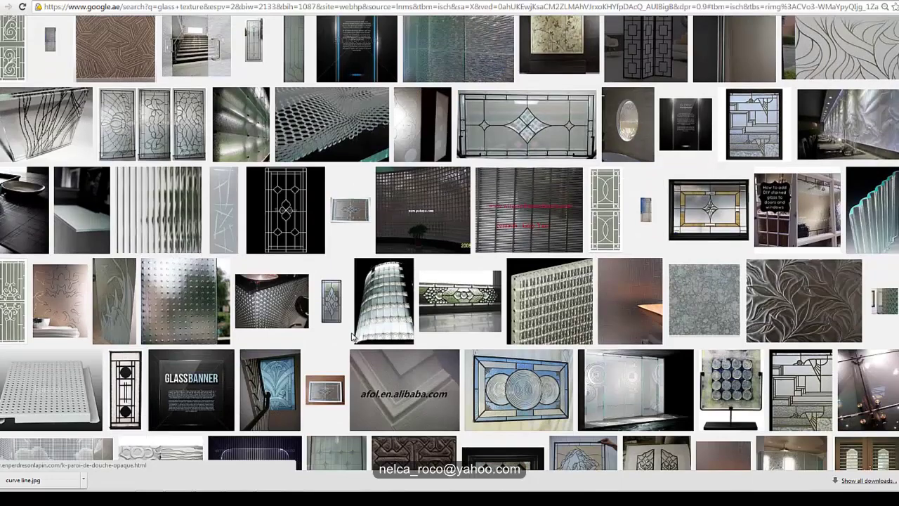
pyautogui.scroll(4, 353, 337)
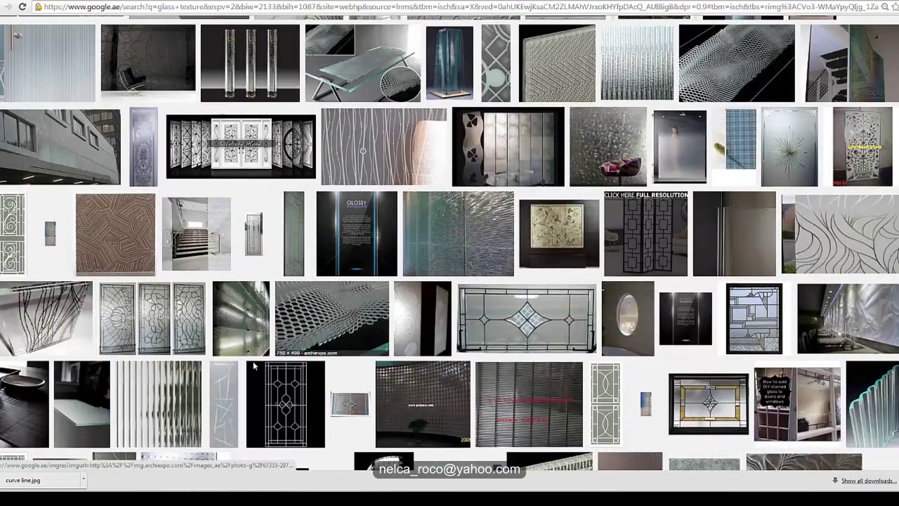
# - Preview the glass panel with textile insert, the sandblasted glass panel and the wavy vertical-line glass among the image results
pyautogui.click(75, 317)
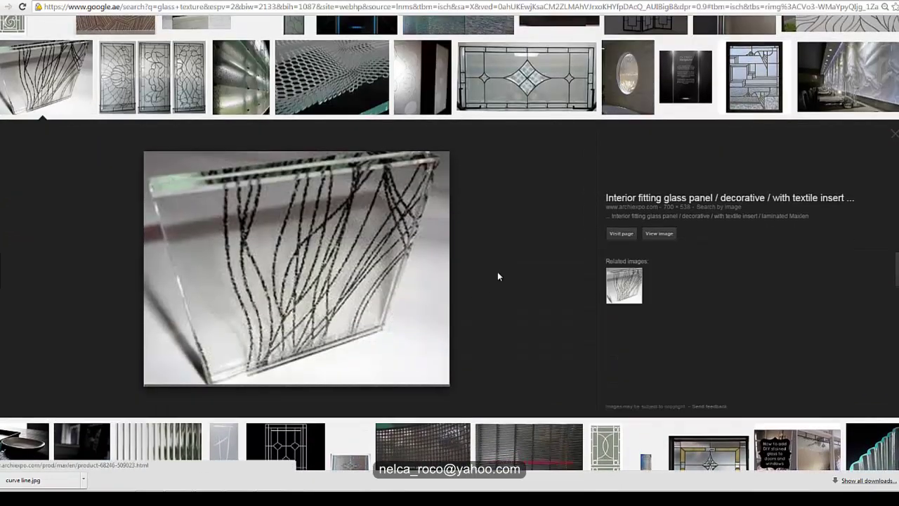
pyautogui.scroll(3, 431, 288)
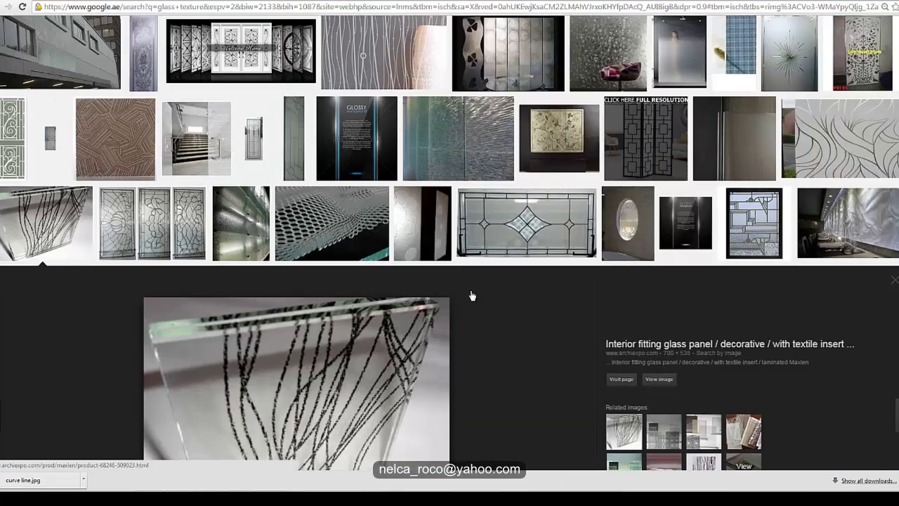
pyautogui.scroll(3, 472, 295)
pyautogui.press('Left')
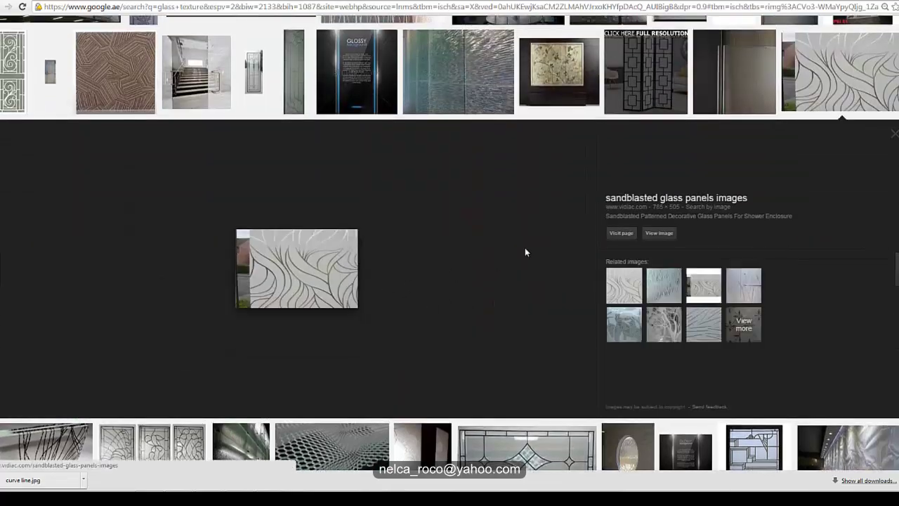
pyautogui.scroll(5, 328, 267)
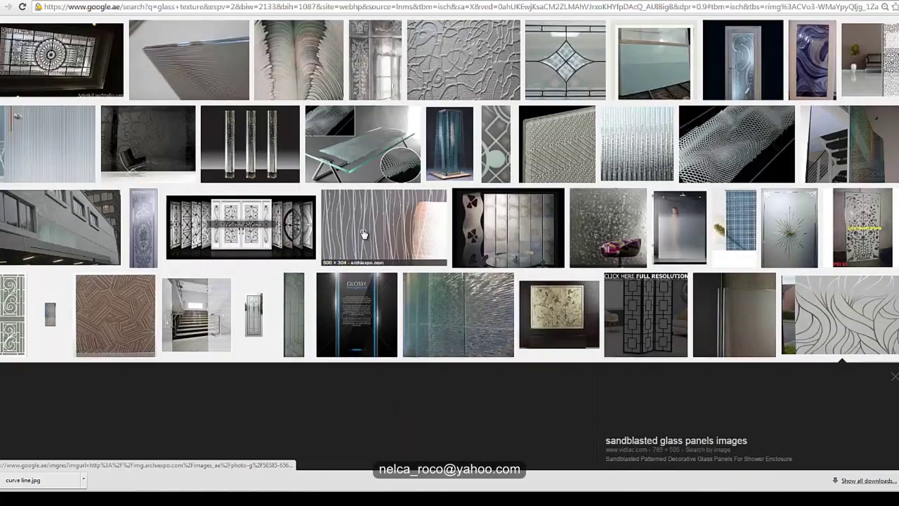
pyautogui.click(362, 232)
pyautogui.scroll(10, 419, 267)
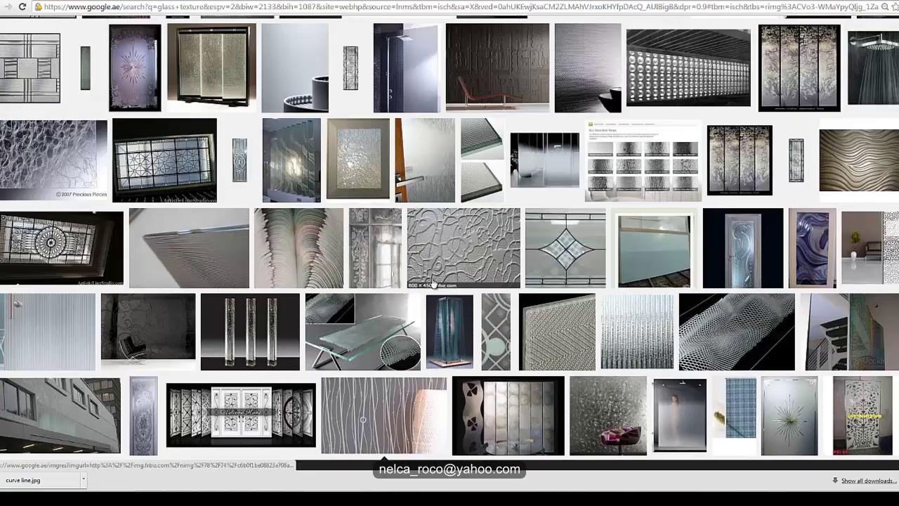
# - Preview the shower glass panel with horizontal lines and the one with vertical wavy lines from the first result row
pyautogui.scroll(3, 604, 161)
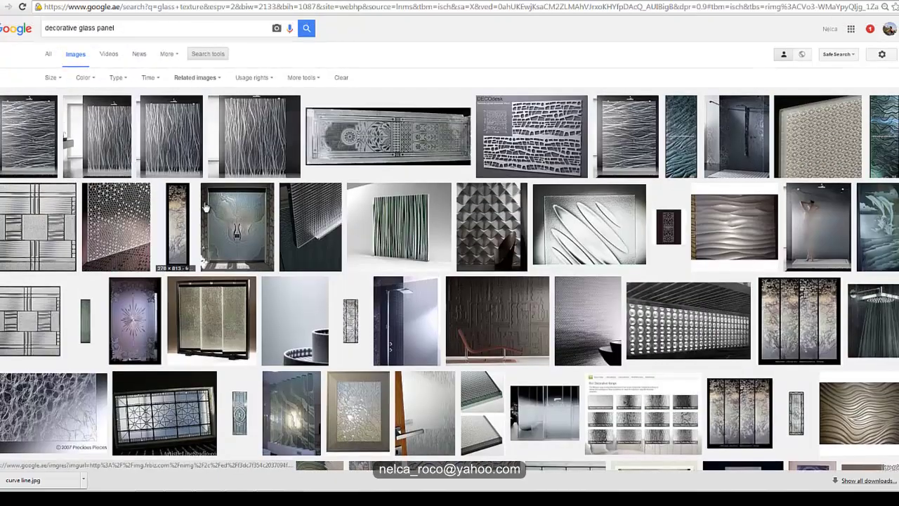
pyautogui.click(608, 154)
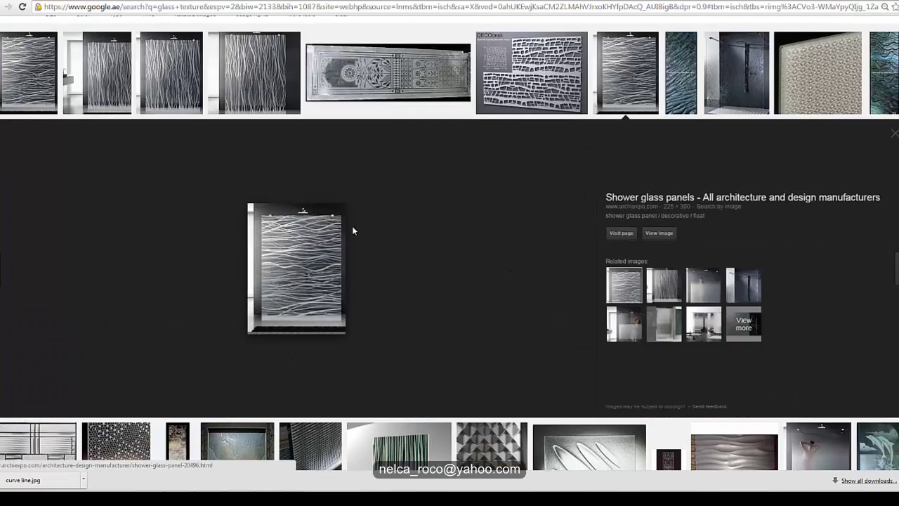
pyautogui.click(234, 49)
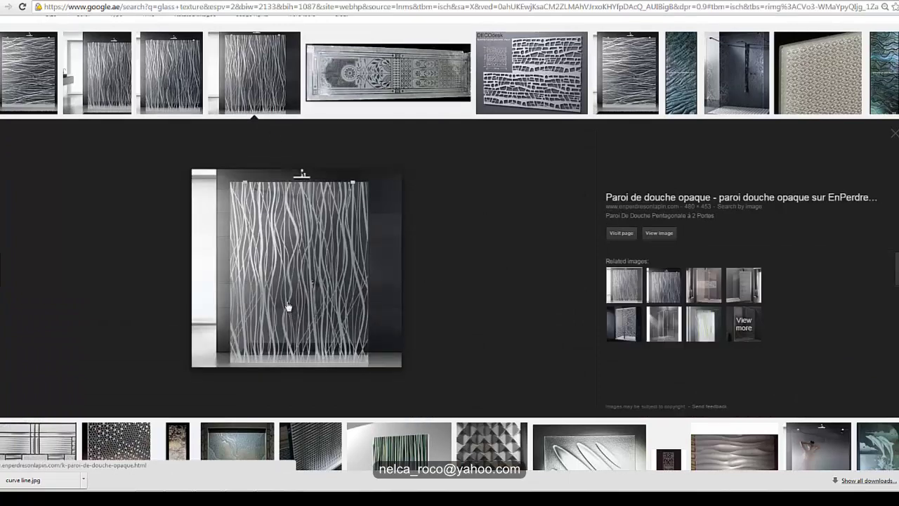
pyautogui.scroll(-3, 288, 307)
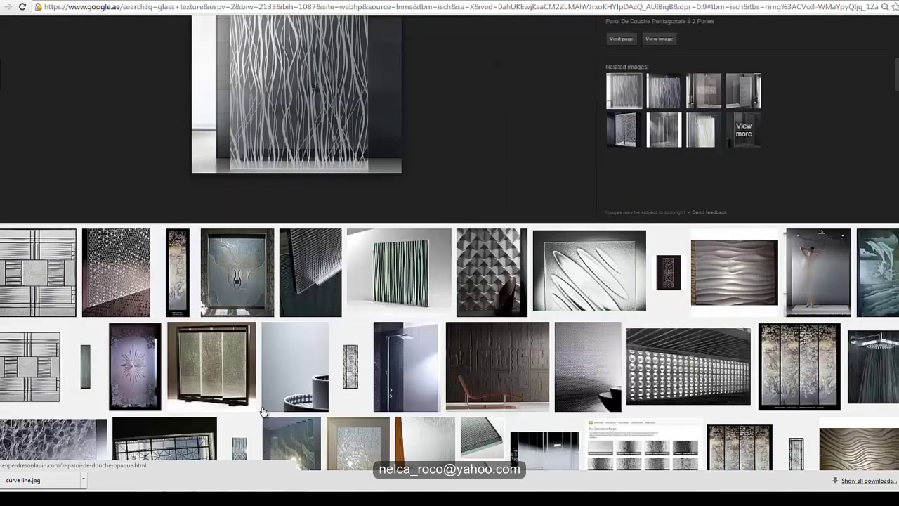
# - Switch back to DIALux evo, compare the raytraced storefront image with the 3D view, and close the Raytracing window
pyautogui.moveTo(209, 495)
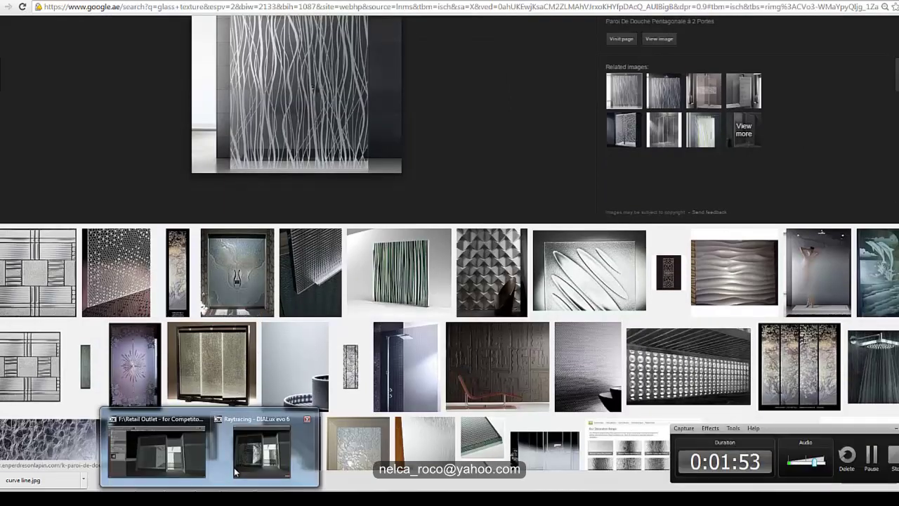
pyautogui.click(191, 460)
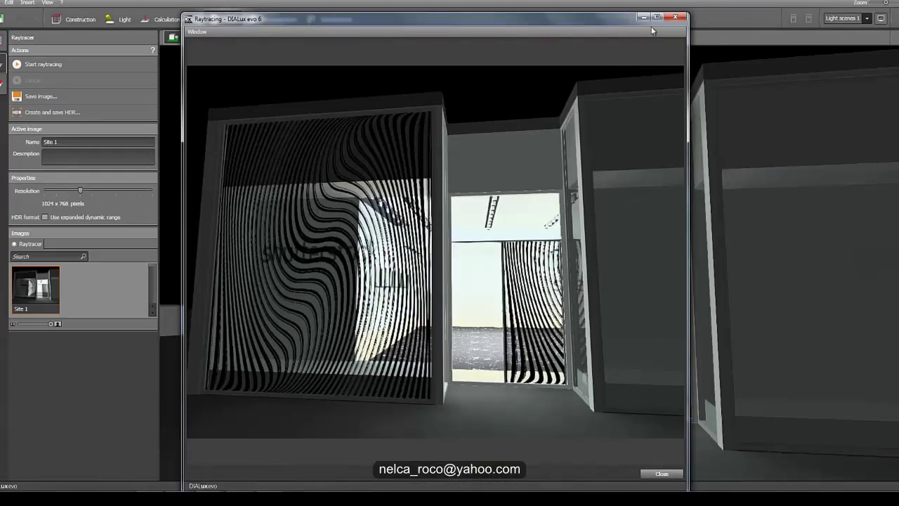
pyautogui.click(675, 17)
pyautogui.moveTo(502, 224); pyautogui.dragTo(408, 247)
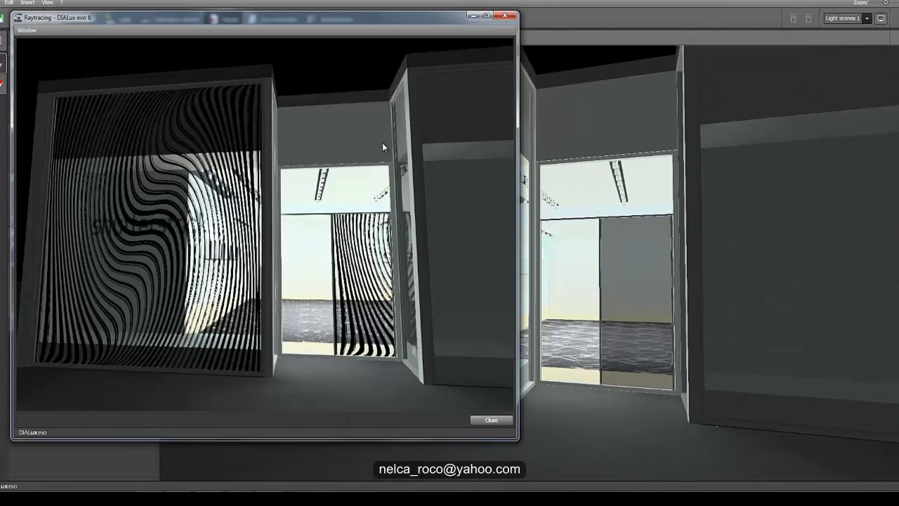
pyautogui.click(504, 15)
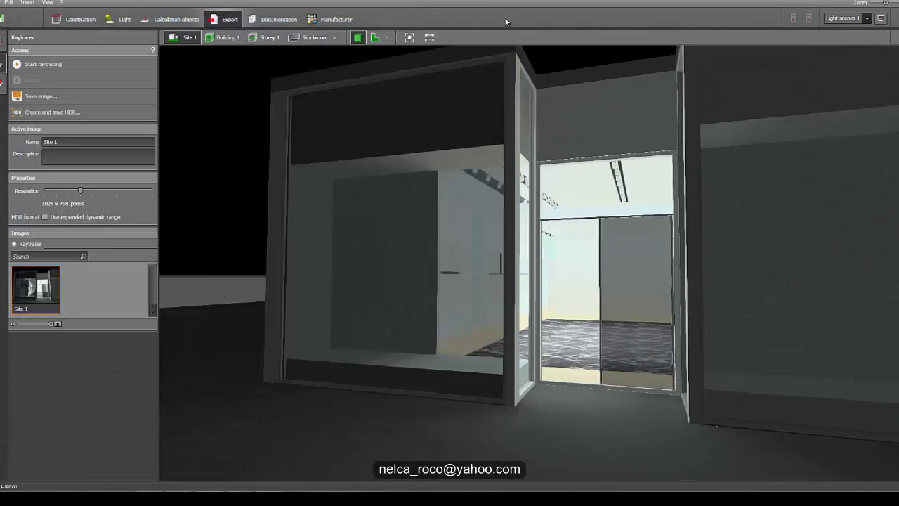